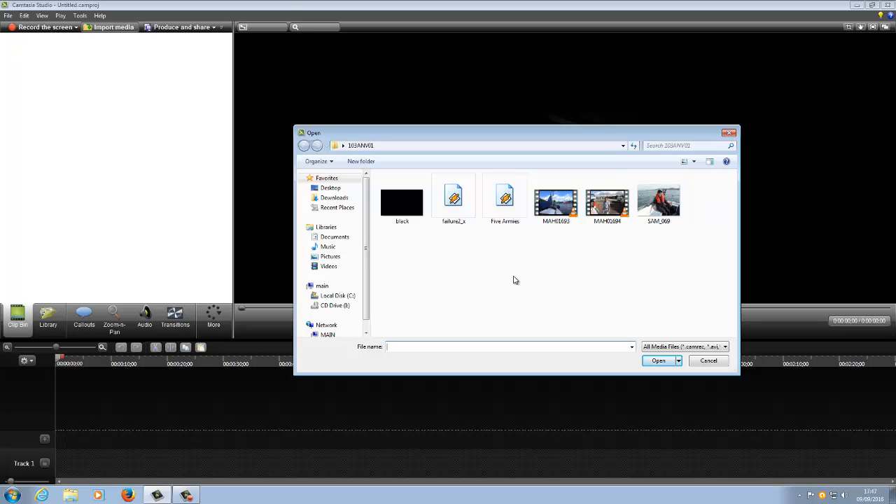
Step: Dismiss the media import dialog and add the Animated Title from the Theme - All Polished library folder to Track 1
{"action": "left_click", "coordinate": [708, 360]}
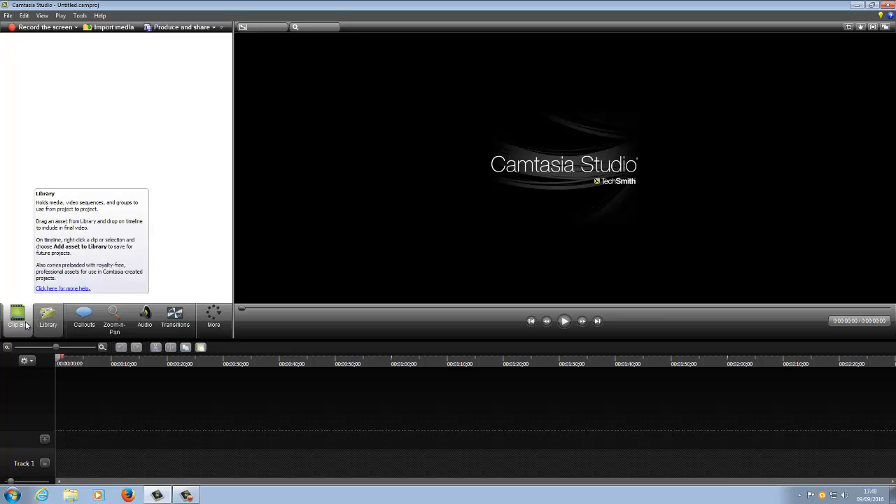
{"action": "left_click", "coordinate": [48, 318]}
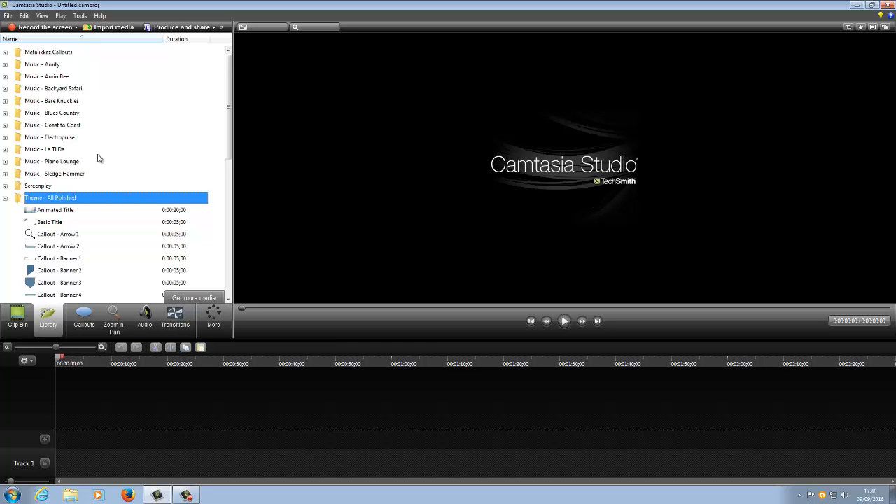
{"action": "left_click", "coordinate": [57, 212]}
{"action": "left_click_drag", "start_coordinate": [44, 213], "coordinate": [125, 422]}
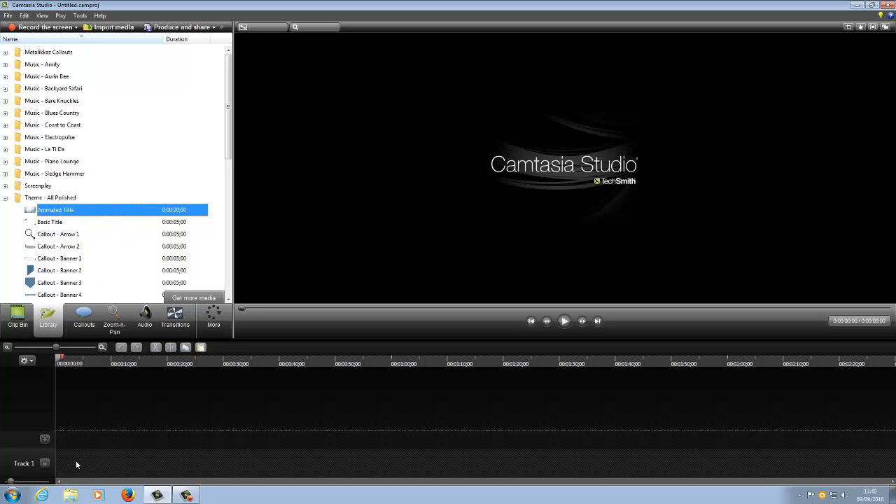
{"action": "left_click_drag", "start_coordinate": [77, 465], "coordinate": [81, 455]}
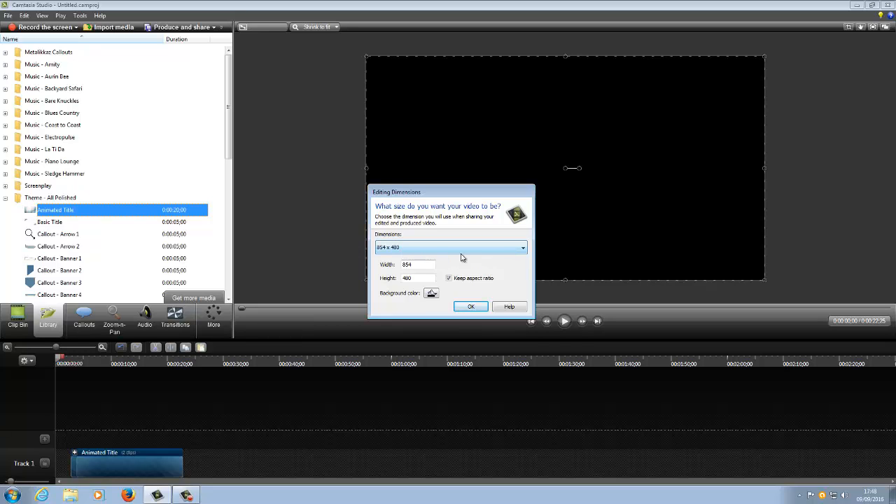
Step: Set the project's editing dimensions to 1920 x 1080
{"action": "left_click", "coordinate": [525, 250]}
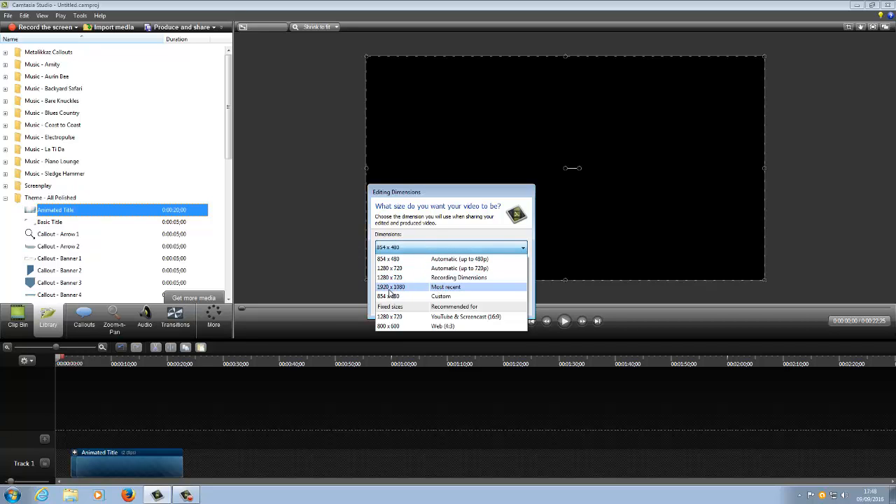
{"action": "left_click", "coordinate": [444, 289]}
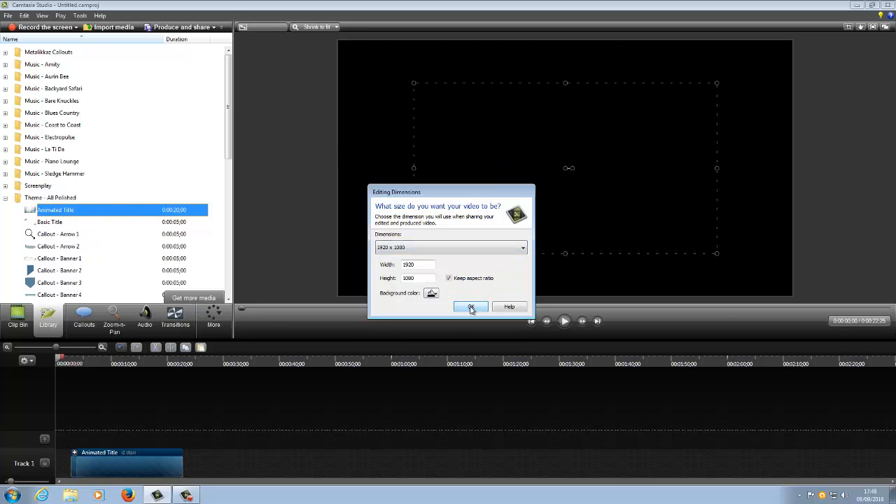
{"action": "left_click", "coordinate": [472, 309]}
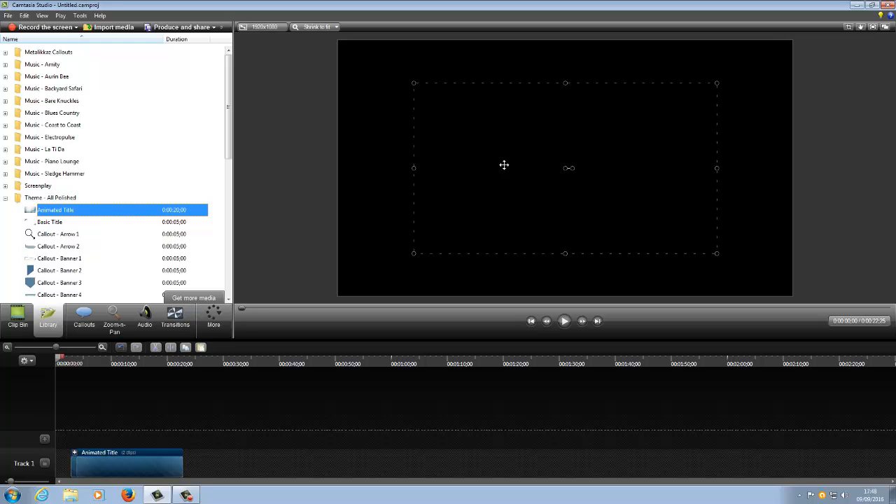
Step: Stretch the animated title to fill the canvas and move its clip to the start of Track 1
{"action": "left_click_drag", "start_coordinate": [414, 254], "coordinate": [340, 295]}
{"action": "left_click_drag", "start_coordinate": [718, 82], "coordinate": [792, 43]}
{"action": "left_click_drag", "start_coordinate": [342, 169], "coordinate": [338, 169]}
{"action": "left_click_drag", "start_coordinate": [790, 168], "coordinate": [792, 169]}
{"action": "left_click_drag", "start_coordinate": [131, 460], "coordinate": [124, 462]}
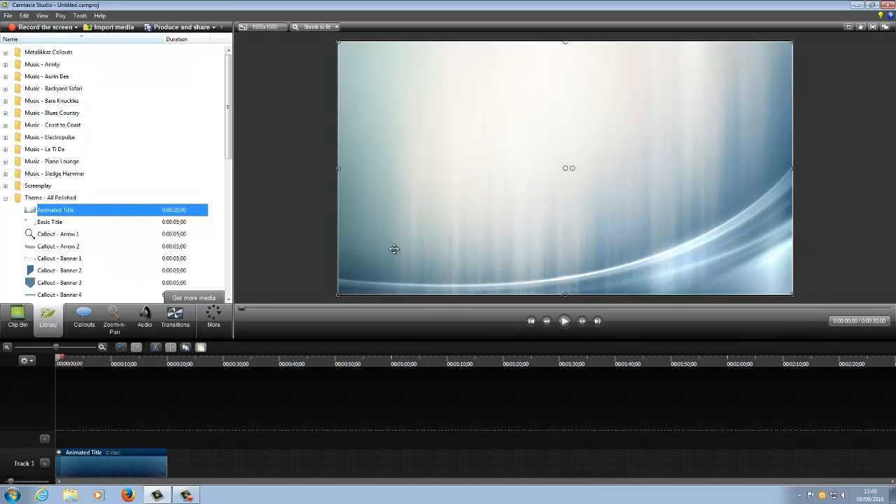
Step: Replace the title's placeholder text with "hello from second chance sailing" and extend the text box downward to fit both lines
{"action": "left_click", "coordinate": [564, 321]}
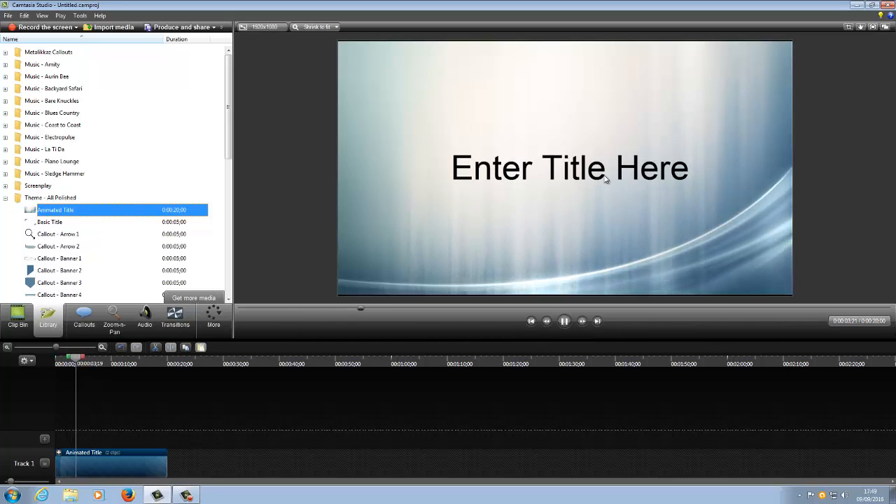
{"action": "left_click", "coordinate": [566, 321]}
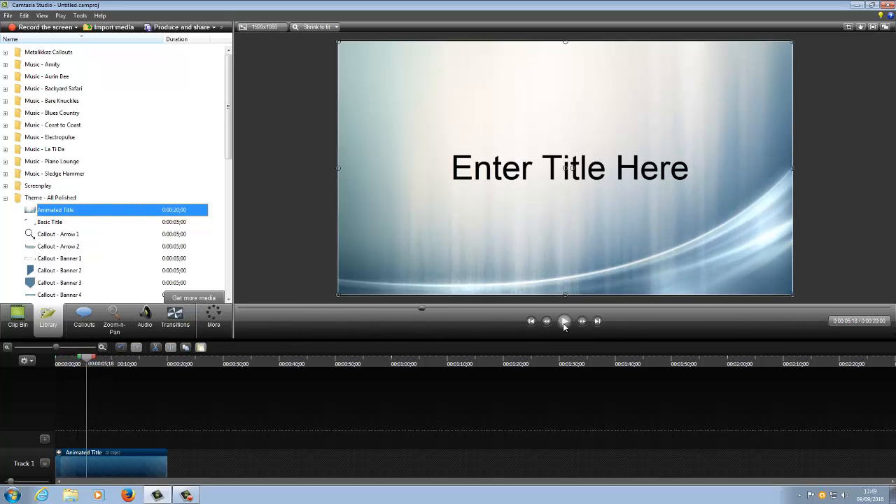
{"action": "double_click", "coordinate": [588, 170]}
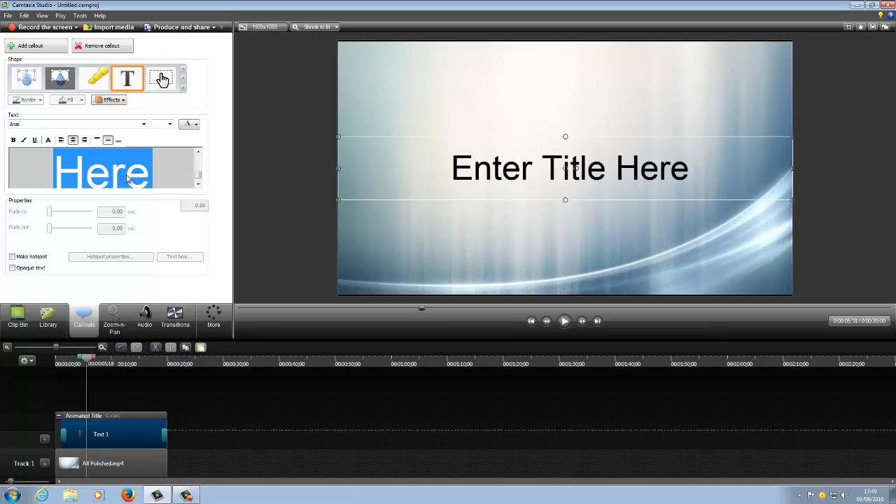
{"action": "type", "text": "hello"}
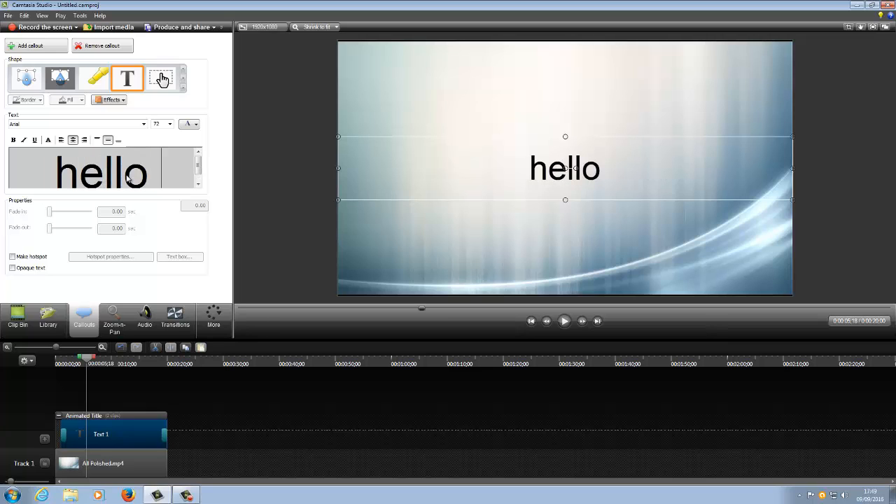
{"action": "type", "text": " from"}
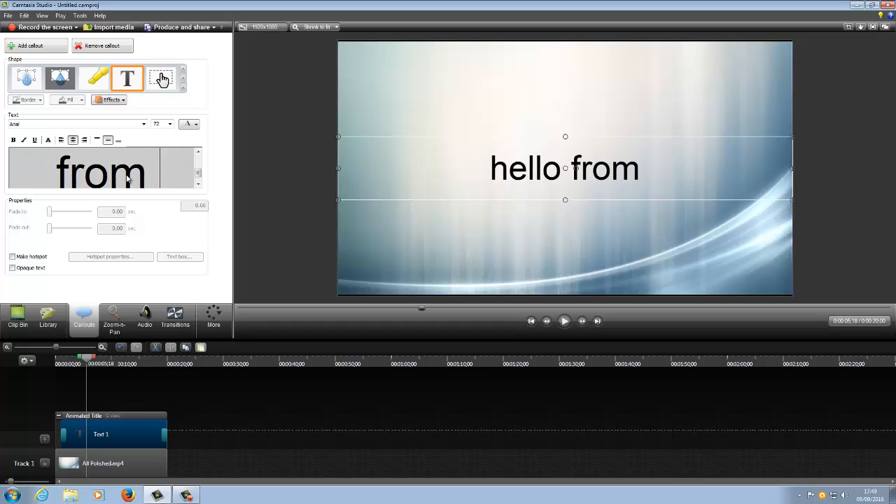
{"action": "type", "text": " second"}
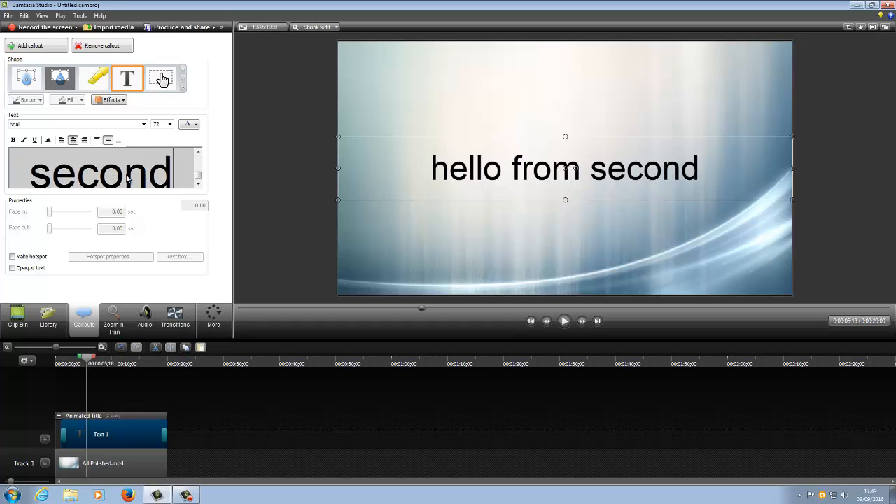
{"action": "type", "text": " chanc"}
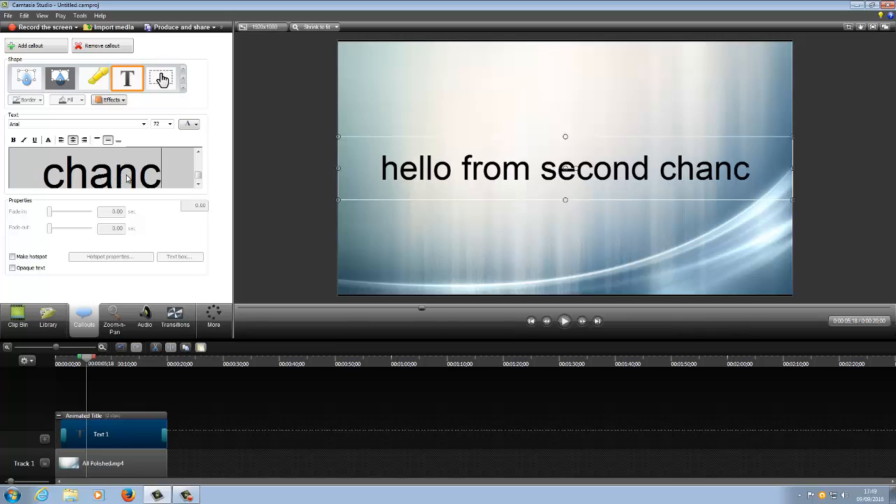
{"action": "type", "text": "e sailin"}
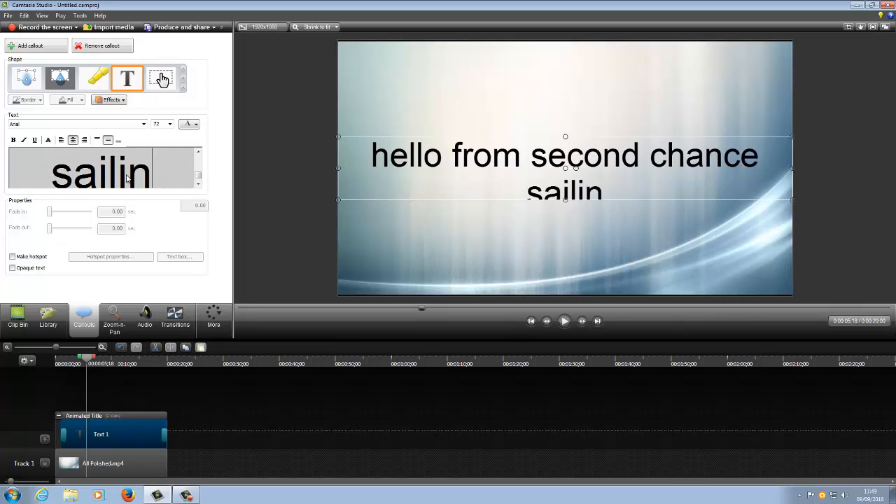
{"action": "type", "text": "g"}
{"action": "key", "text": "Return"}
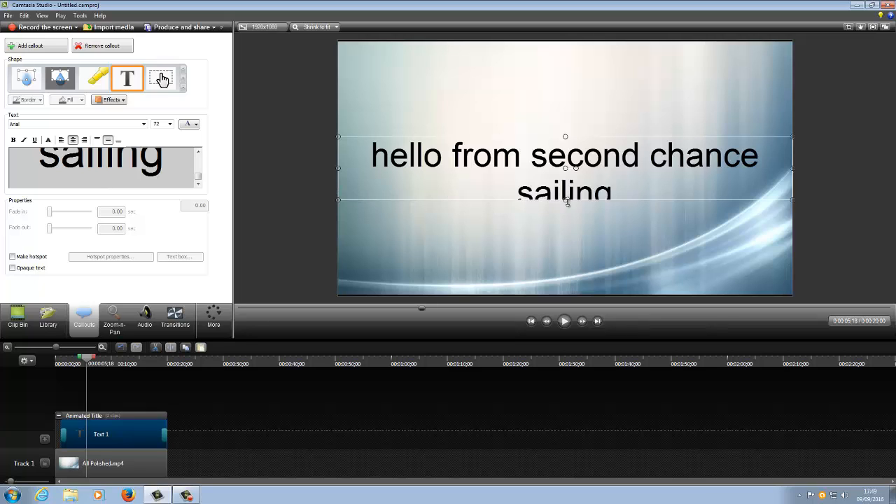
{"action": "left_click_drag", "start_coordinate": [566, 201], "coordinate": [566, 228]}
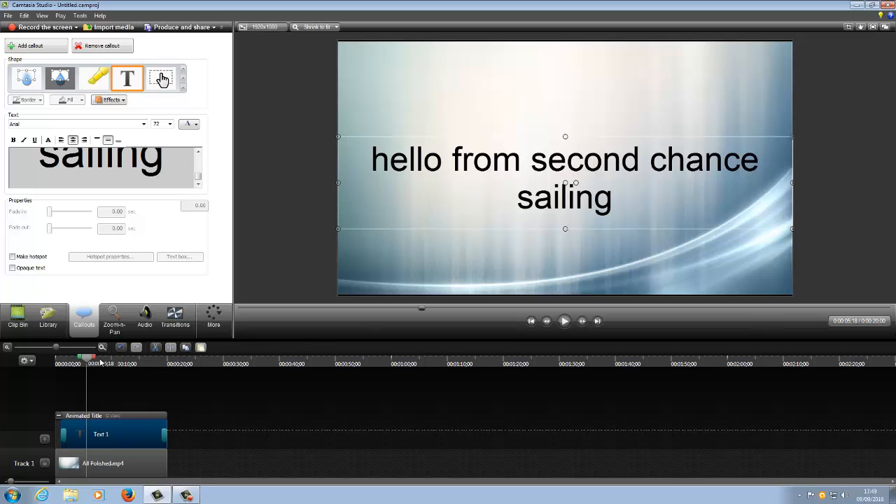
Step: Preview the edited title from the start of the timeline
{"action": "left_click_drag", "start_coordinate": [87, 361], "coordinate": [41, 374]}
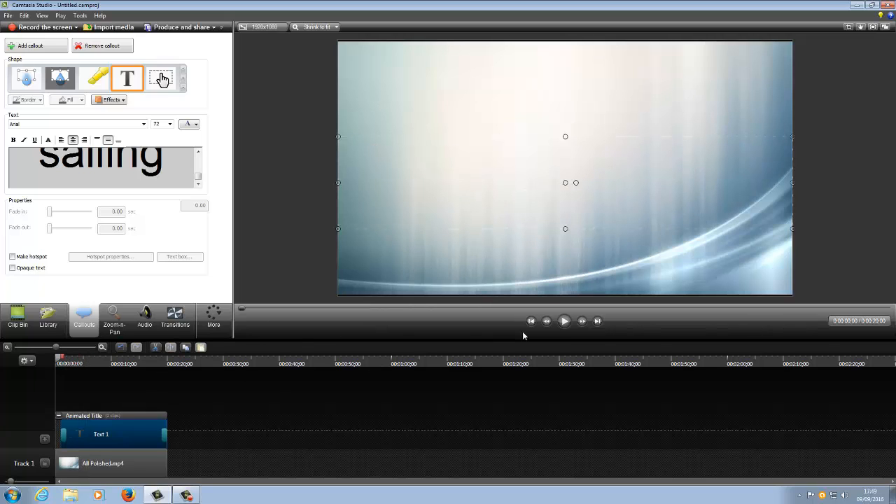
{"action": "left_click", "coordinate": [564, 321]}
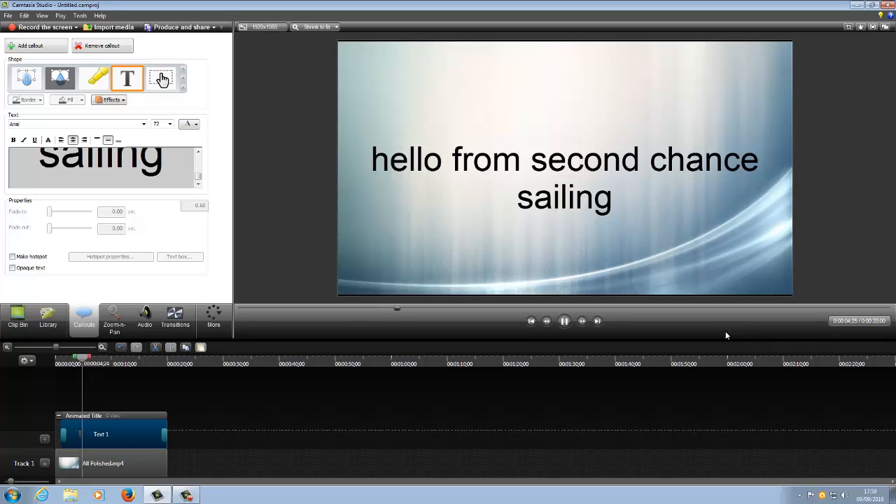
{"action": "left_click", "coordinate": [564, 322]}
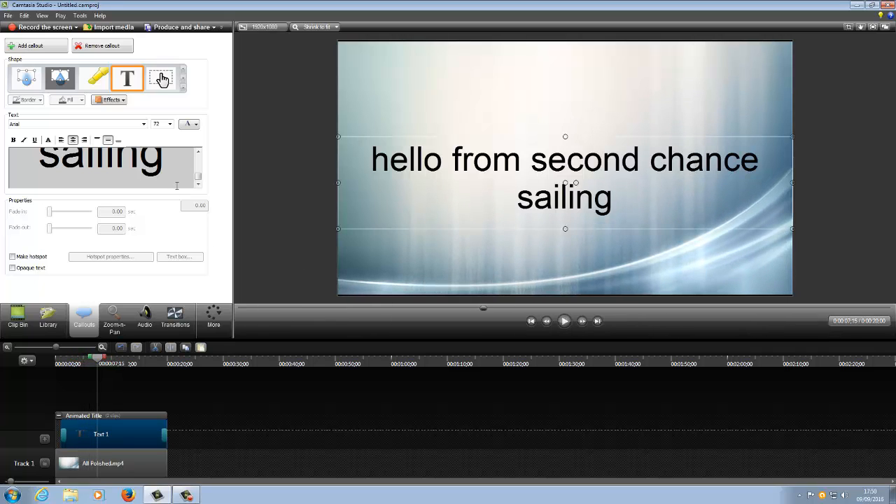
Step: Set the font size of the whole title text to 36
{"action": "left_click_drag", "start_coordinate": [165, 172], "coordinate": [18, 135]}
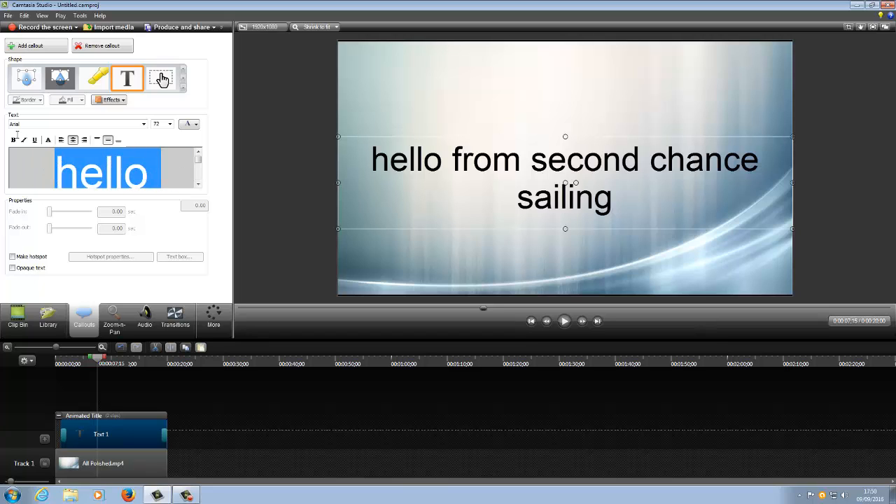
{"action": "left_click", "coordinate": [169, 124]}
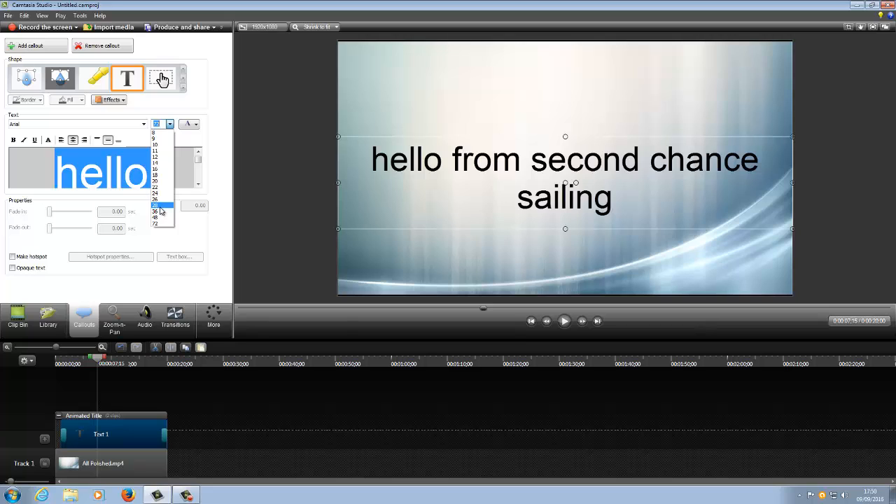
{"action": "left_click", "coordinate": [160, 205]}
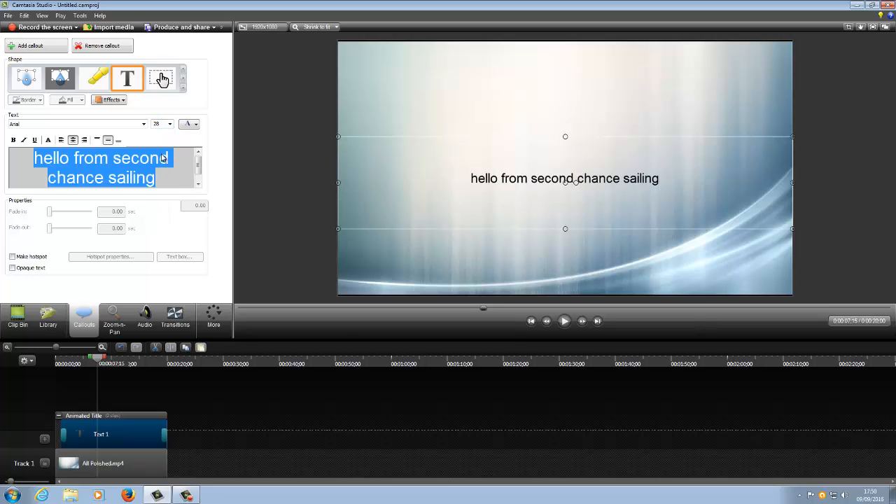
{"action": "left_click", "coordinate": [169, 124]}
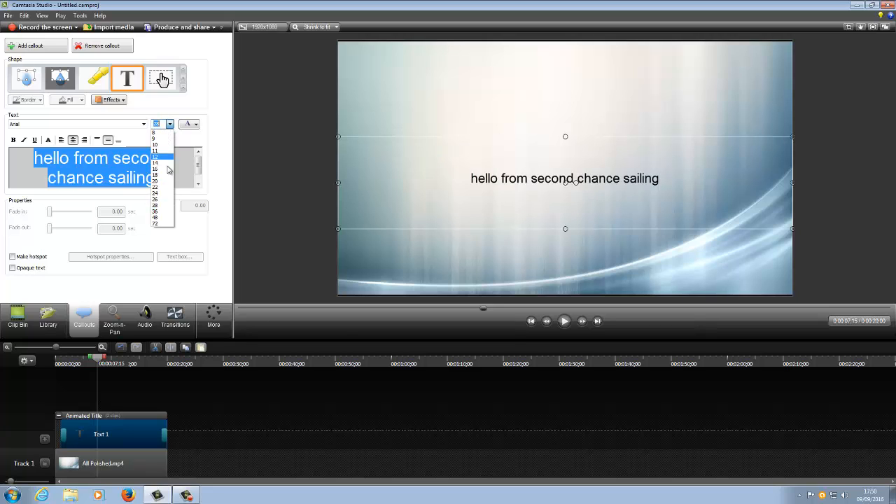
{"action": "left_click", "coordinate": [161, 211]}
Step: Try yellow on the title text and settle on red as its colour
{"action": "left_click", "coordinate": [189, 127]}
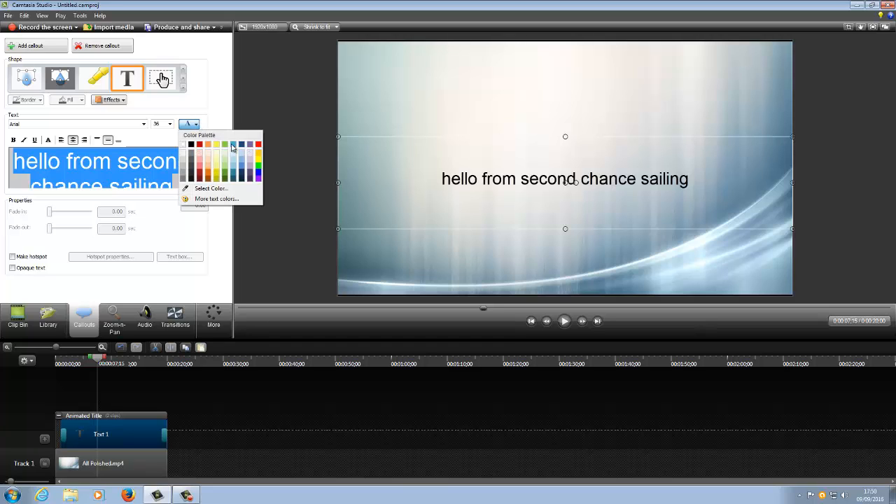
{"action": "left_click", "coordinate": [258, 163]}
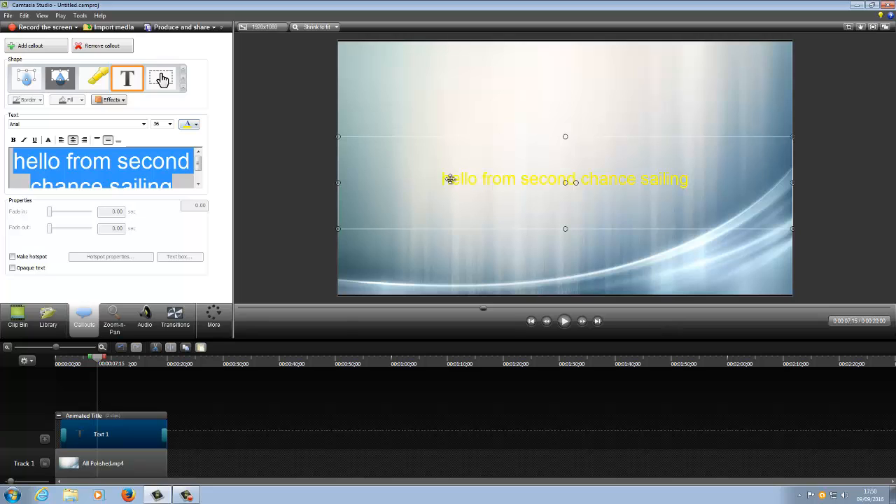
{"action": "left_click", "coordinate": [197, 126]}
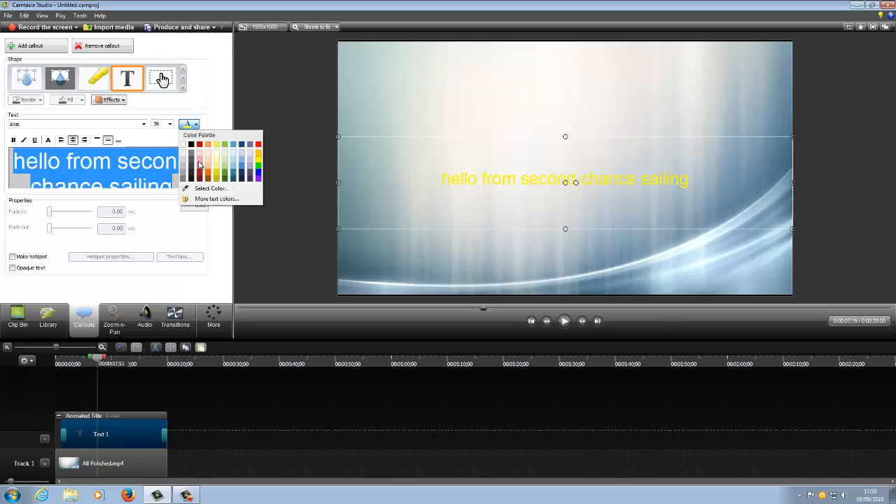
{"action": "left_click", "coordinate": [204, 151]}
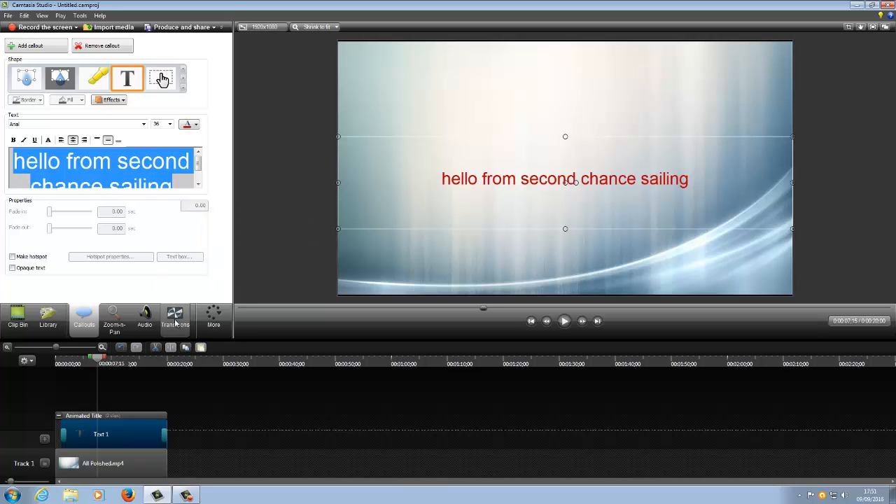
Step: Import the SAM_069 image and place it on Track 1 directly after the animated title
{"action": "left_click", "coordinate": [117, 31]}
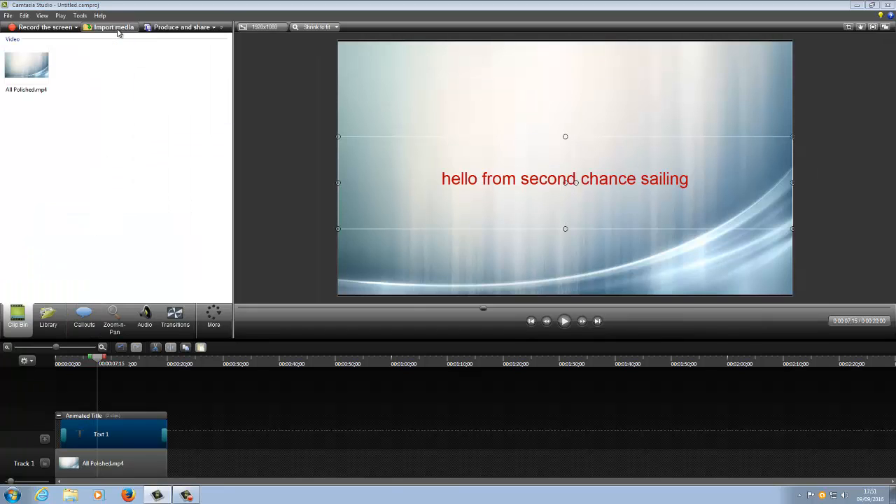
{"action": "left_click", "coordinate": [661, 212]}
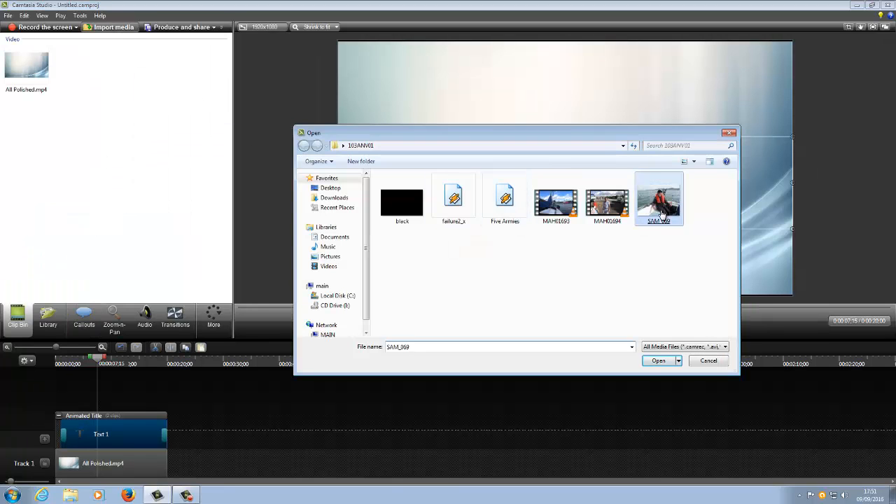
{"action": "double_click", "coordinate": [661, 212]}
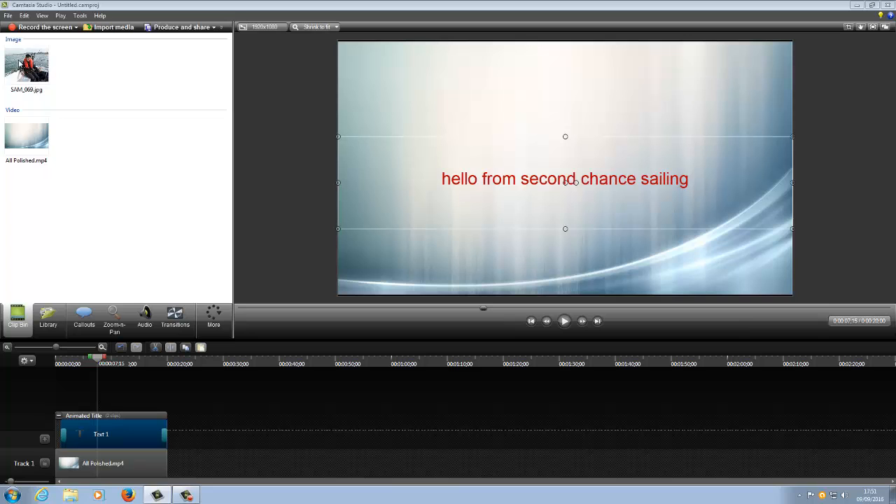
{"action": "left_click_drag", "start_coordinate": [27, 70], "coordinate": [177, 466]}
Step: Preview the cut from the end of the animated title to the SAM_069 photo
{"action": "left_click_drag", "start_coordinate": [100, 361], "coordinate": [163, 378]}
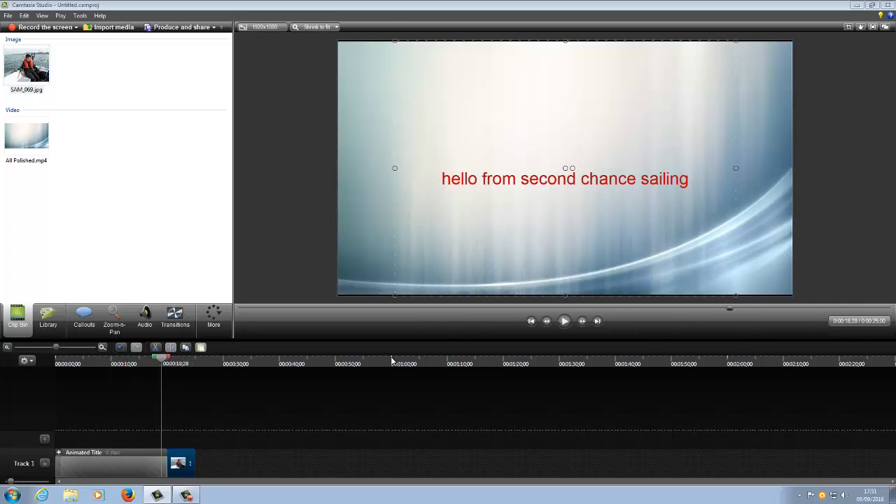
{"action": "left_click", "coordinate": [565, 323]}
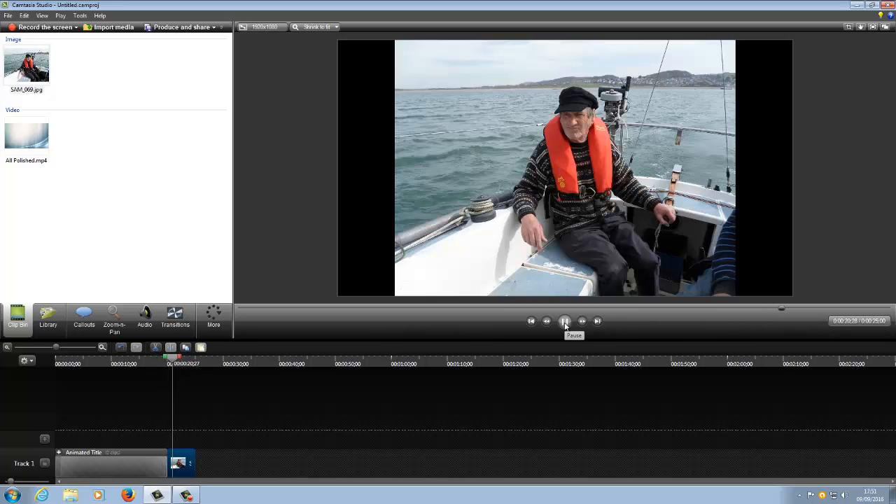
{"action": "left_click", "coordinate": [566, 322]}
Step: Add a Cube rotate transition between the animated title and the SAM_069 photo on Track 1
{"action": "left_click", "coordinate": [175, 317]}
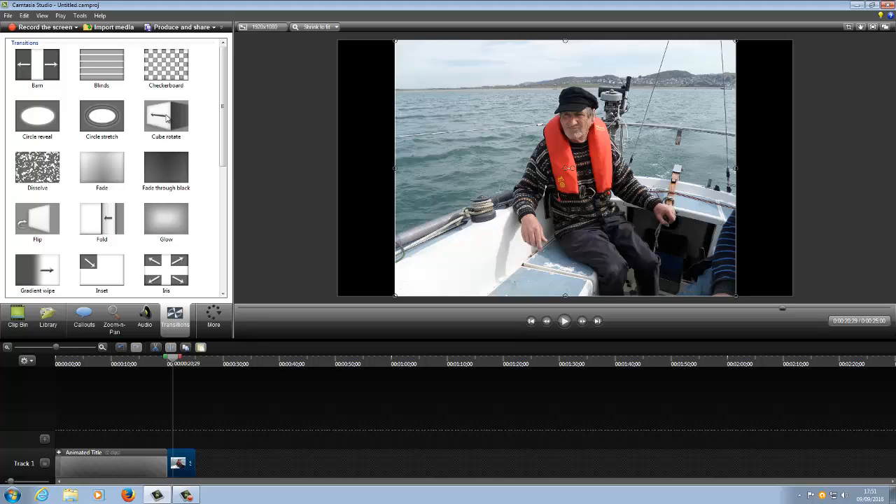
{"action": "mouse_move", "coordinate": [167, 119]}
{"action": "left_mouse_down"}
{"action": "mouse_move", "coordinate": [173, 177]}
{"action": "mouse_move", "coordinate": [175, 120]}
{"action": "left_mouse_up"}
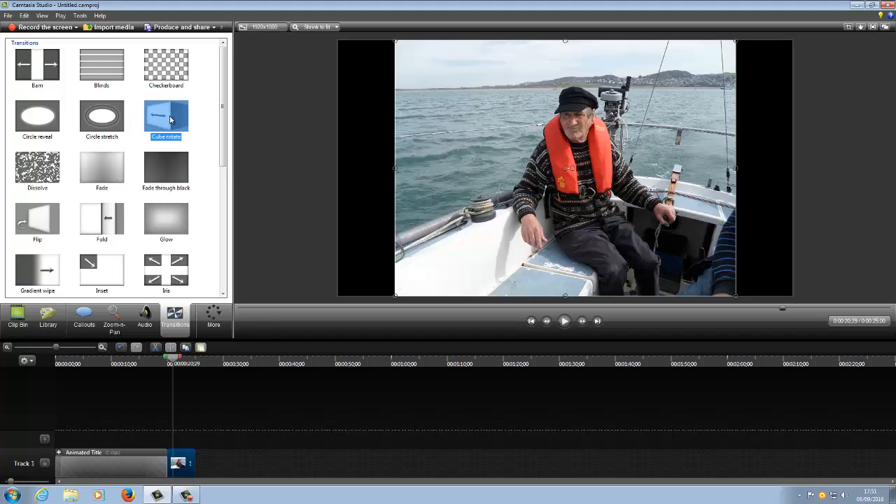
{"action": "left_click_drag", "start_coordinate": [170, 120], "coordinate": [170, 470]}
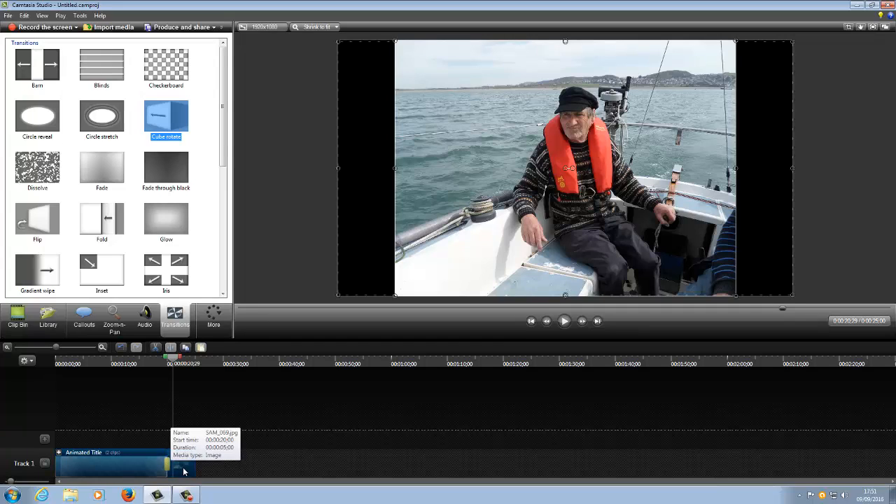
Step: Preview the Cube rotate transition from the end of the animated title into the photo
{"action": "left_click_drag", "start_coordinate": [172, 360], "coordinate": [147, 361]}
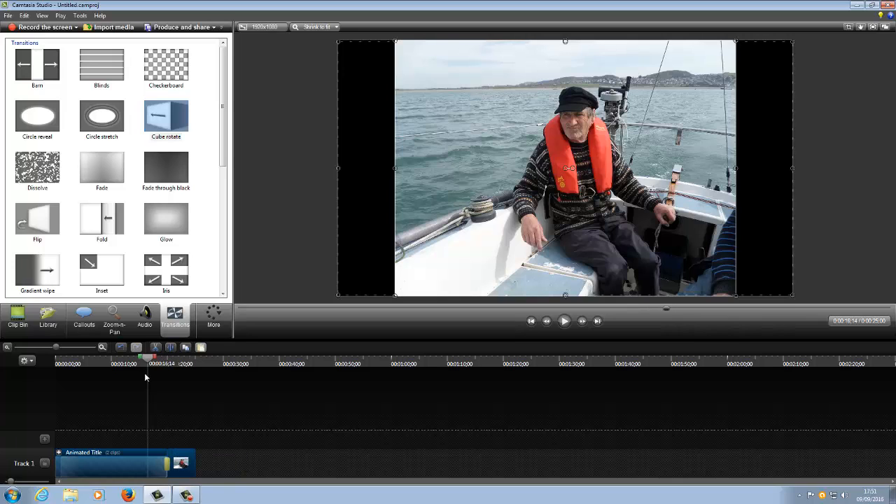
{"action": "left_click", "coordinate": [564, 322]}
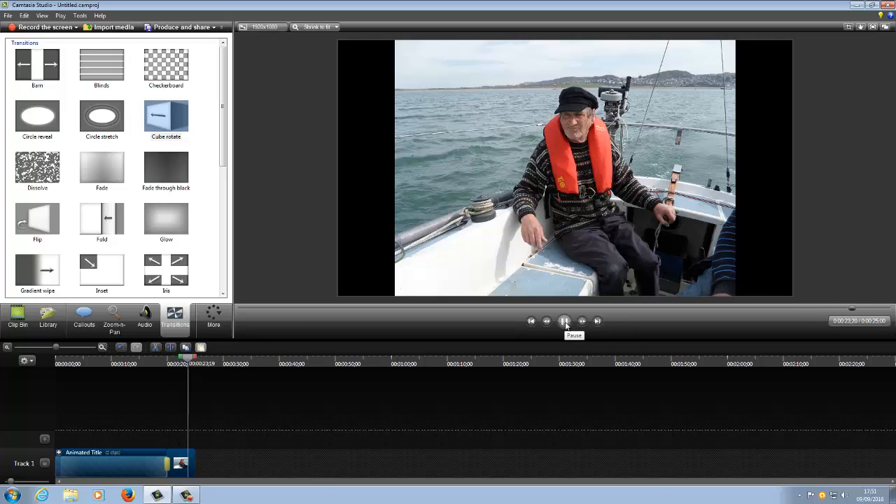
{"action": "left_click", "coordinate": [565, 321]}
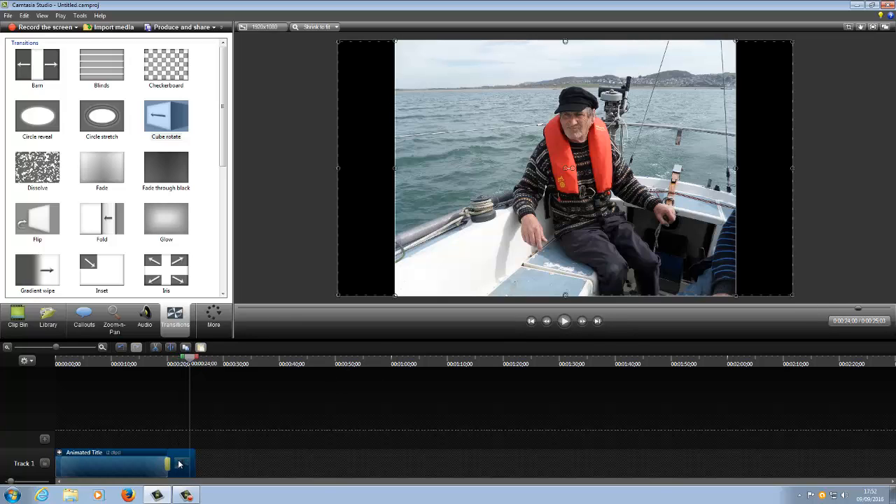
Step: Stretch the SAM_069 photo horizontally on both sides to cover the black bars on the canvas
{"action": "left_click", "coordinate": [473, 215]}
{"action": "left_click_drag", "start_coordinate": [395, 169], "coordinate": [341, 177]}
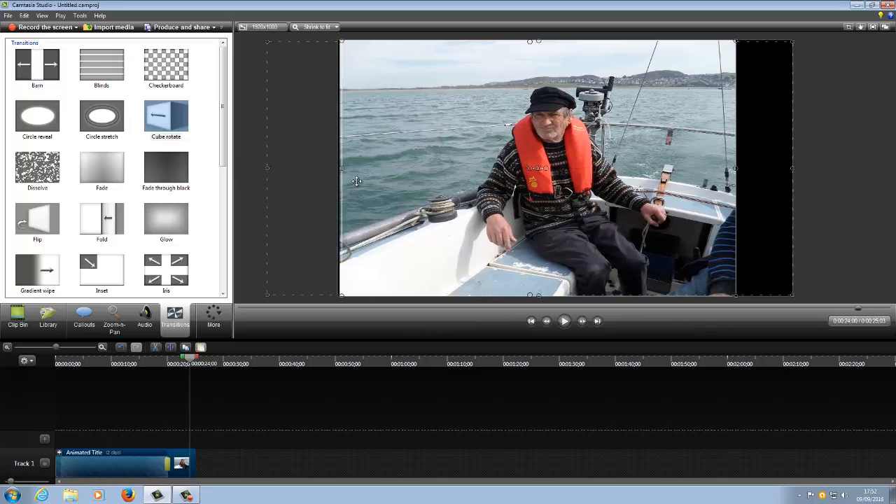
{"action": "left_click_drag", "start_coordinate": [739, 168], "coordinate": [791, 171]}
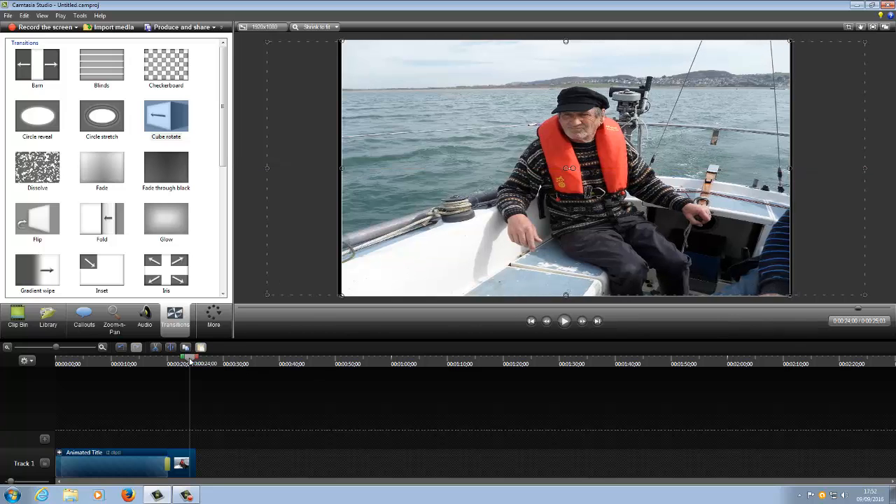
Step: Play back the transition from the title into the widened photo
{"action": "left_click_drag", "start_coordinate": [190, 359], "coordinate": [160, 359]}
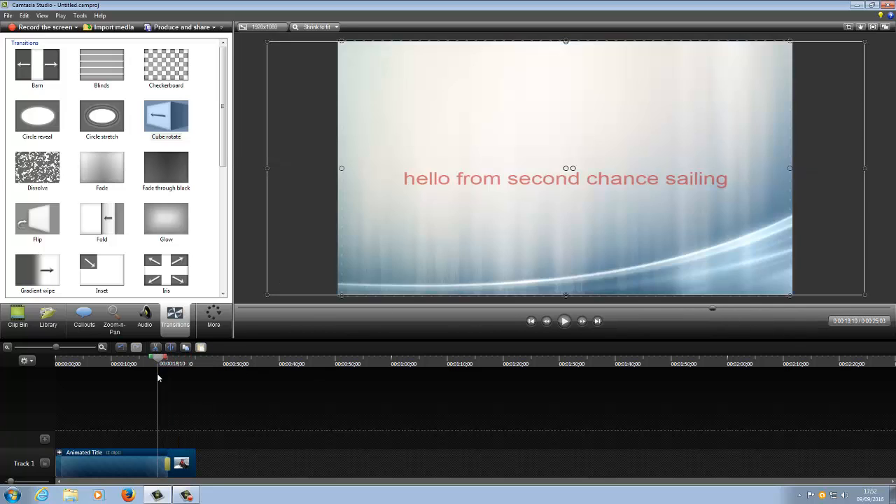
{"action": "left_click", "coordinate": [564, 321]}
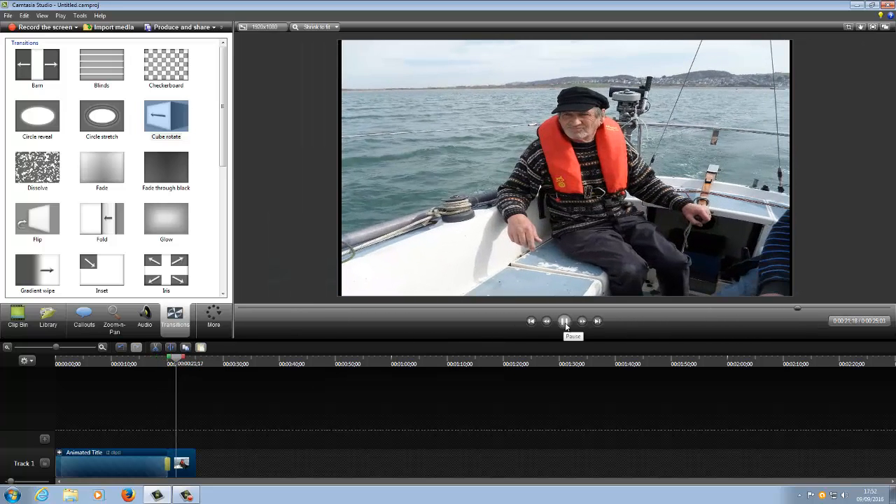
{"action": "left_click", "coordinate": [566, 324]}
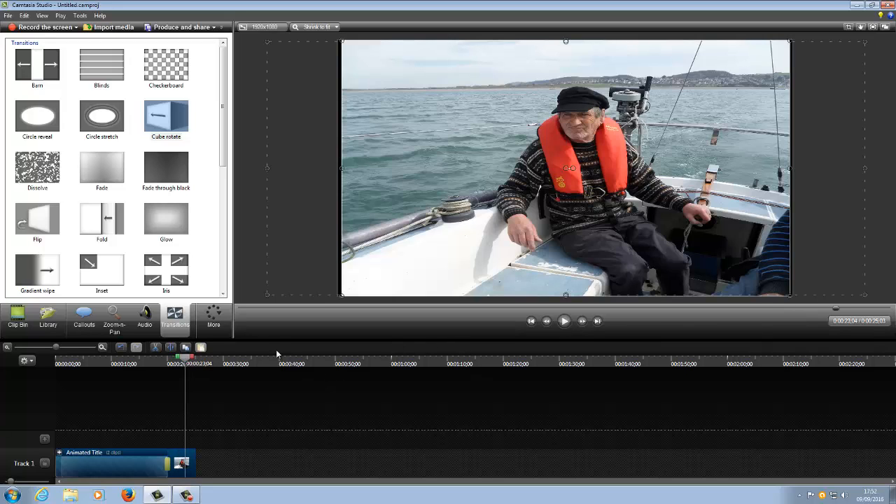
Step: Import the Five Armies audio file and place it on Track 2, starting at the beginning of the timeline
{"action": "left_click", "coordinate": [114, 28]}
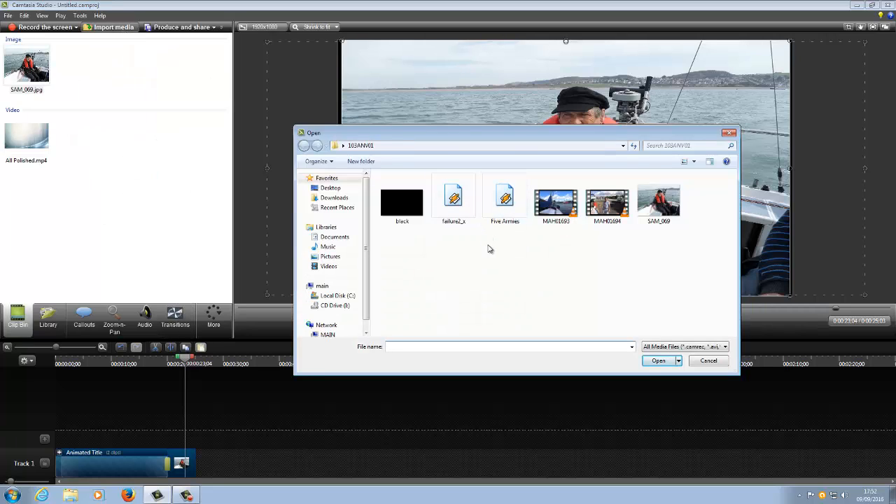
{"action": "left_click", "coordinate": [506, 201]}
{"action": "double_click", "coordinate": [505, 201]}
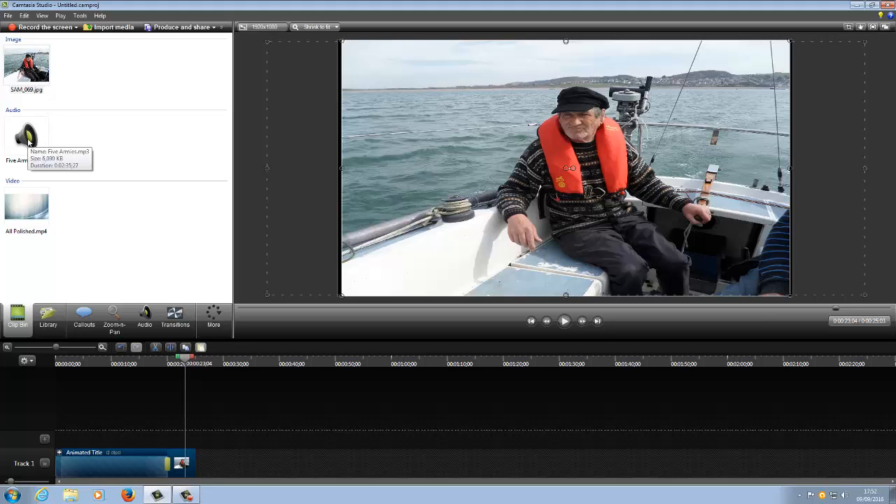
{"action": "mouse_move", "coordinate": [29, 143]}
{"action": "left_mouse_down"}
{"action": "mouse_move", "coordinate": [138, 396]}
{"action": "mouse_move", "coordinate": [136, 444]}
{"action": "left_mouse_up"}
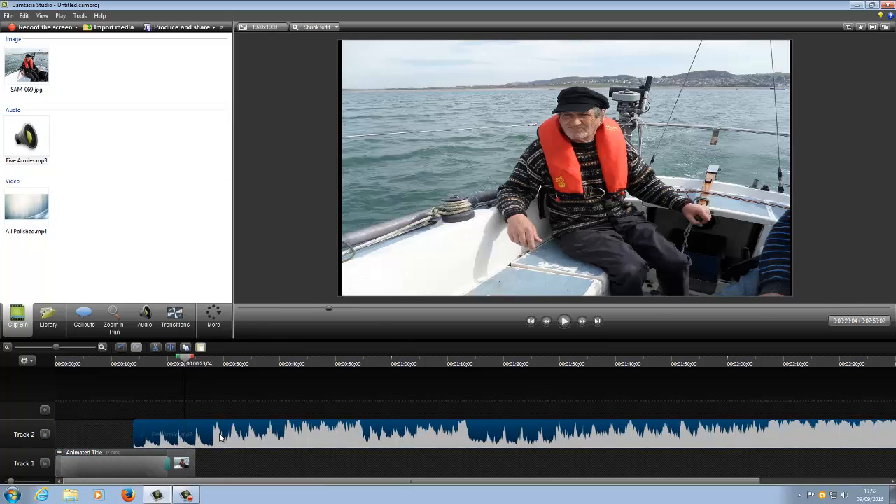
{"action": "left_click_drag", "start_coordinate": [250, 437], "coordinate": [141, 439]}
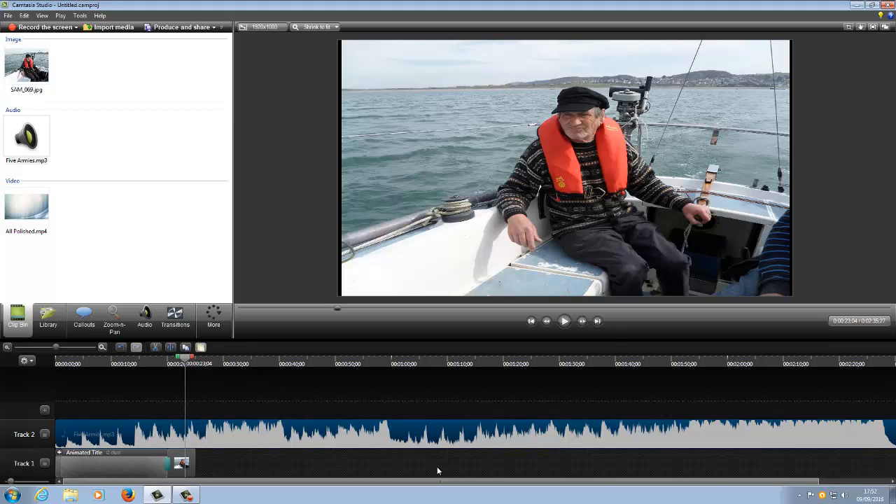
Step: Trim the end of the Five Armies audio clip to match the end of the SAM_069 photo
{"action": "left_click_drag", "start_coordinate": [410, 483], "coordinate": [543, 497]}
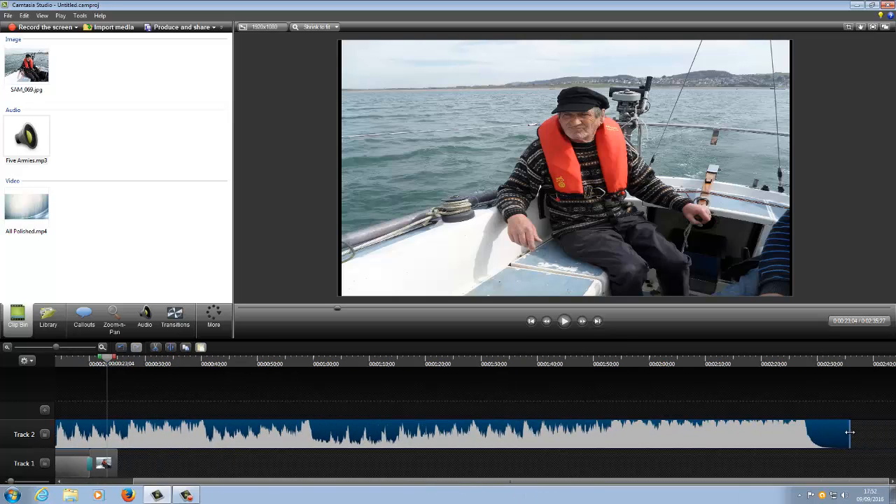
{"action": "left_click_drag", "start_coordinate": [849, 433], "coordinate": [121, 450]}
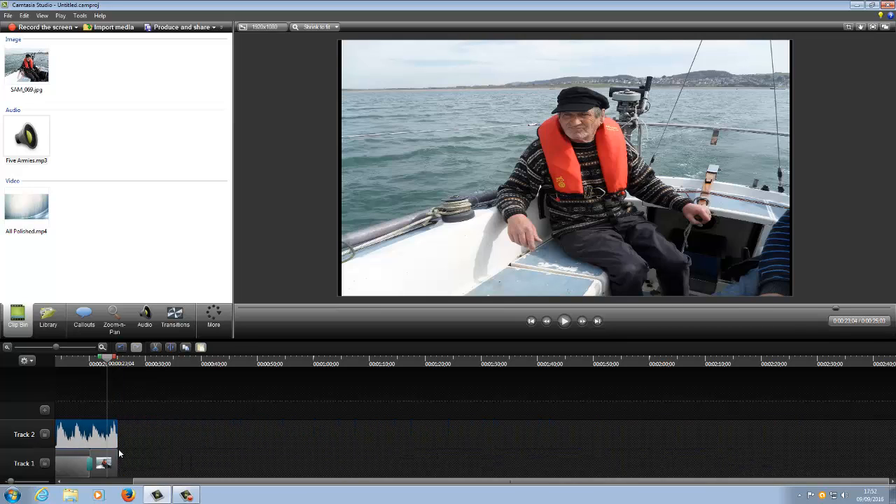
Step: Preview the trimmed music together with the end of the title and the photo
{"action": "left_click_drag", "start_coordinate": [230, 484], "coordinate": [143, 491]}
{"action": "left_click_drag", "start_coordinate": [182, 360], "coordinate": [151, 378]}
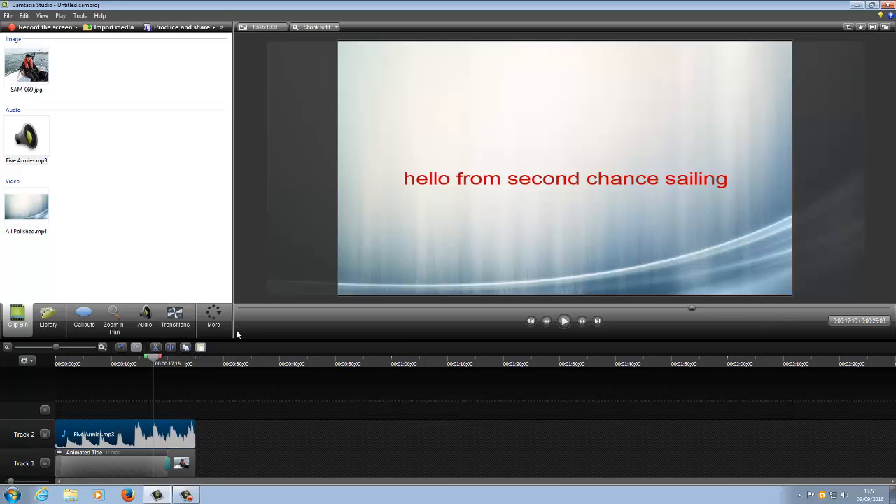
{"action": "left_click", "coordinate": [564, 321]}
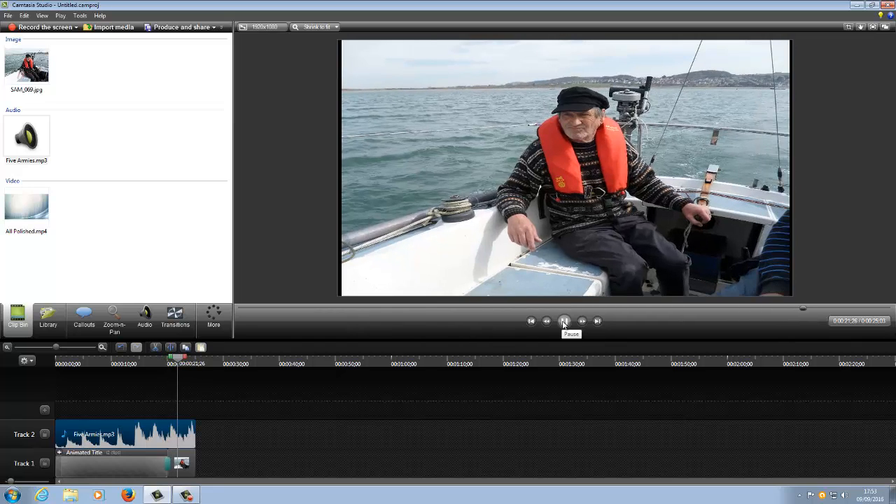
{"action": "left_click", "coordinate": [564, 321]}
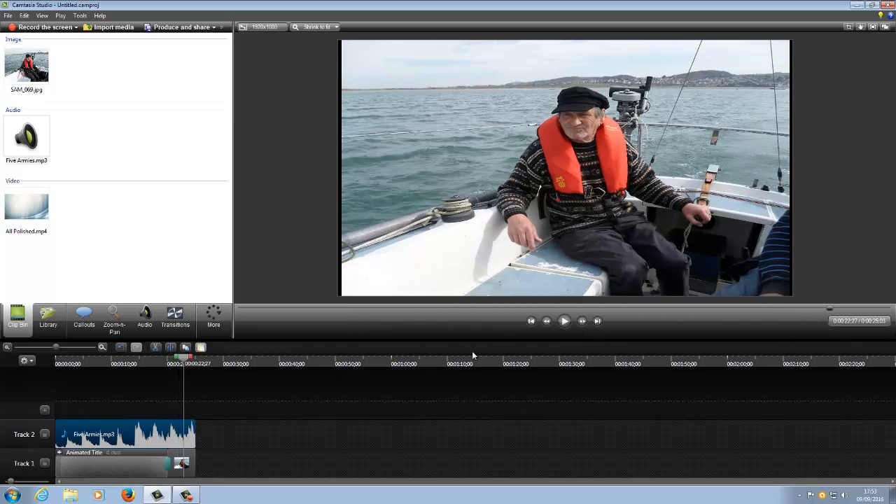
Step: Open the audio editing tools for the Five Armies clip and apply a fade out to its end
{"action": "right_click", "coordinate": [156, 439]}
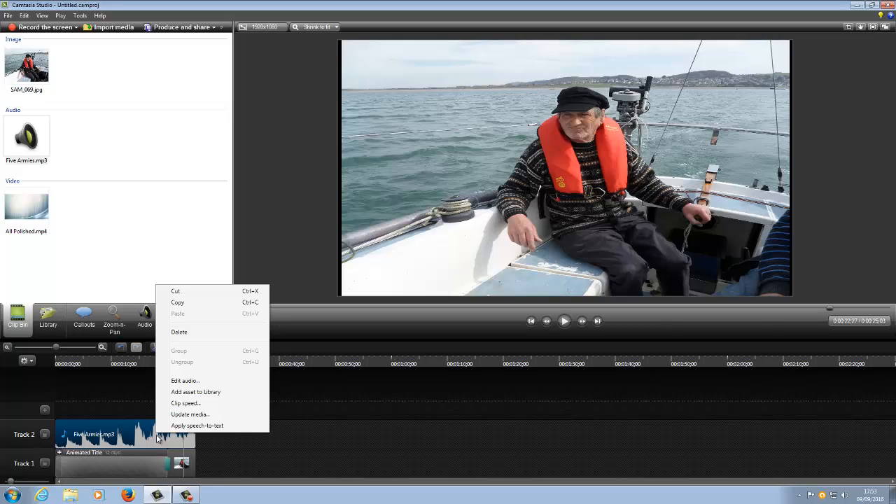
{"action": "left_click", "coordinate": [156, 438]}
{"action": "right_click", "coordinate": [157, 438]}
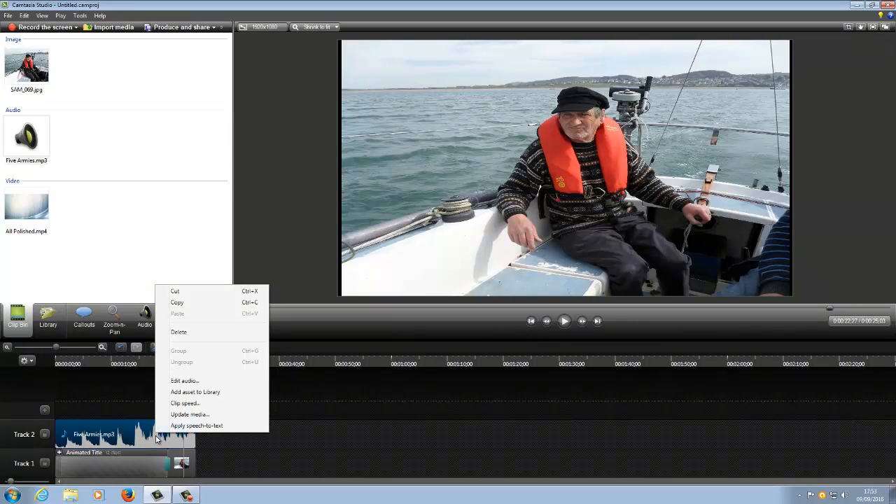
{"action": "left_click", "coordinate": [191, 383]}
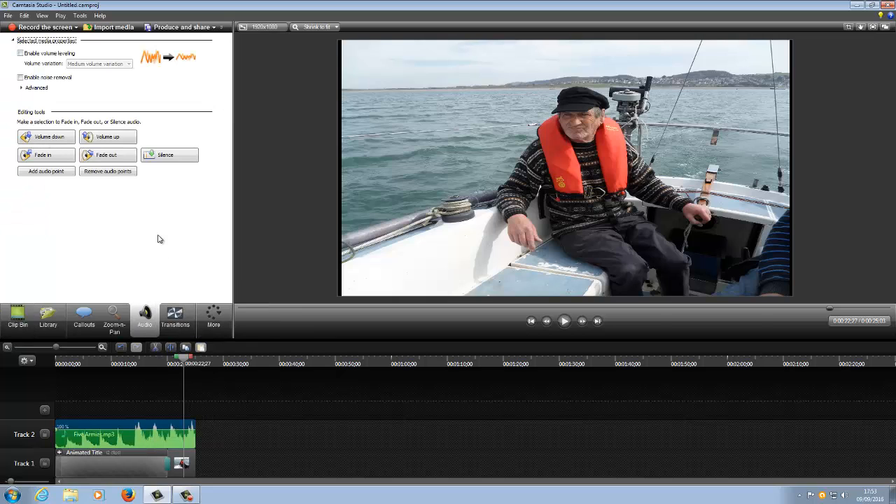
{"action": "left_click", "coordinate": [117, 157]}
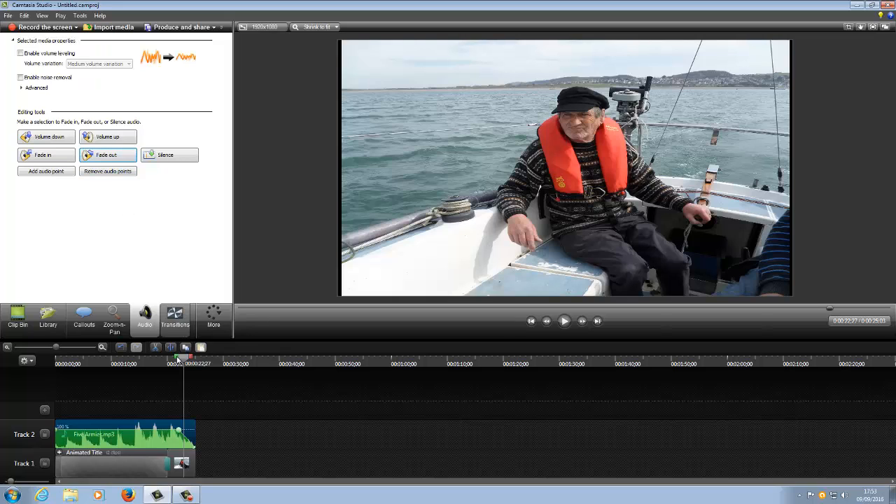
Step: Play the end of the timeline to check the music's fade out, and stop the playback
{"action": "left_click_drag", "start_coordinate": [184, 361], "coordinate": [166, 363]}
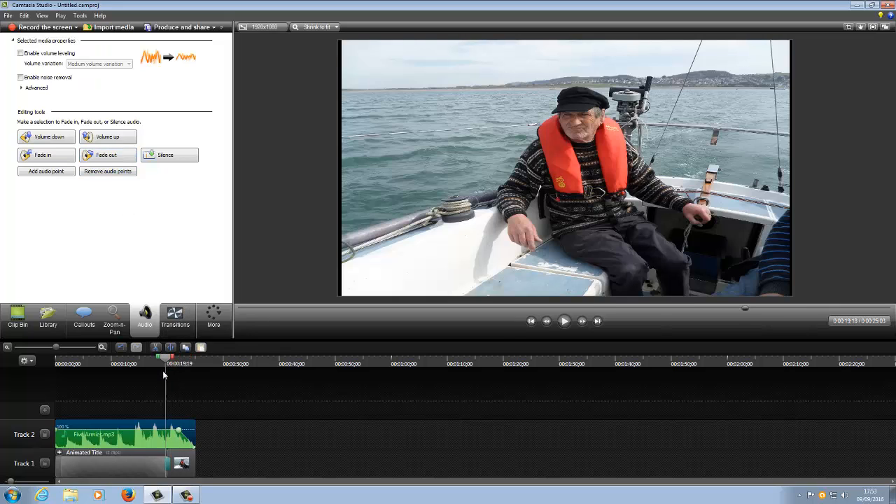
{"action": "left_click", "coordinate": [564, 321]}
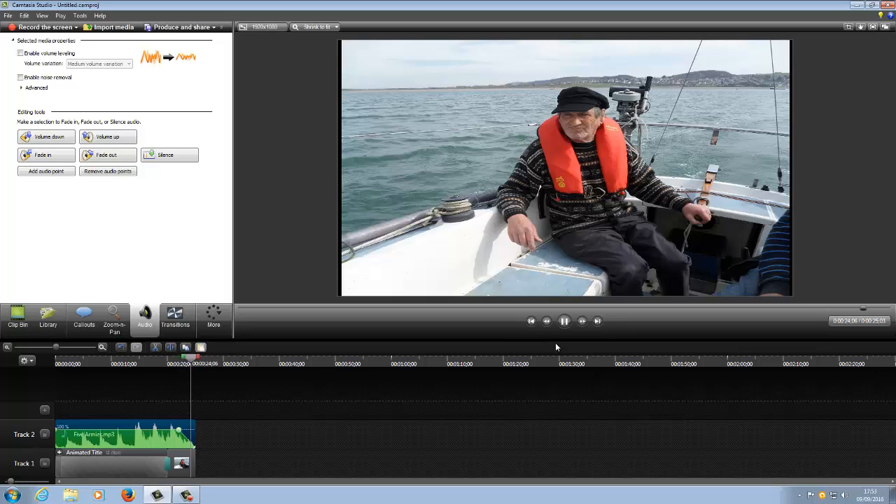
{"action": "left_click", "coordinate": [564, 321]}
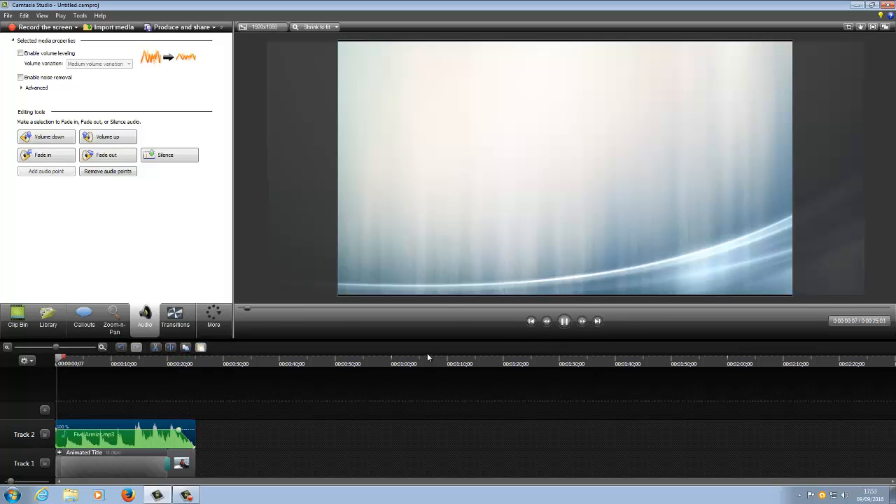
{"action": "key", "text": "space"}
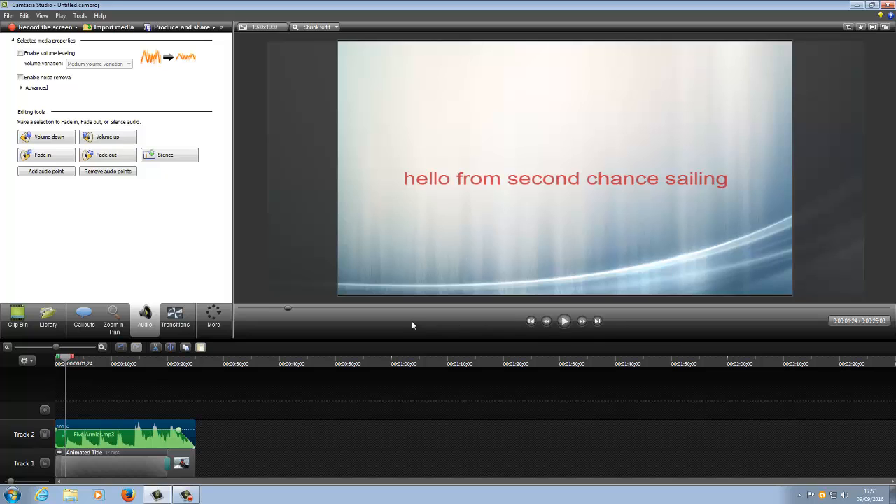
Step: Import the MAH01693 video and place it on Track 1 directly after the SAM_069 photo
{"action": "left_click", "coordinate": [113, 27]}
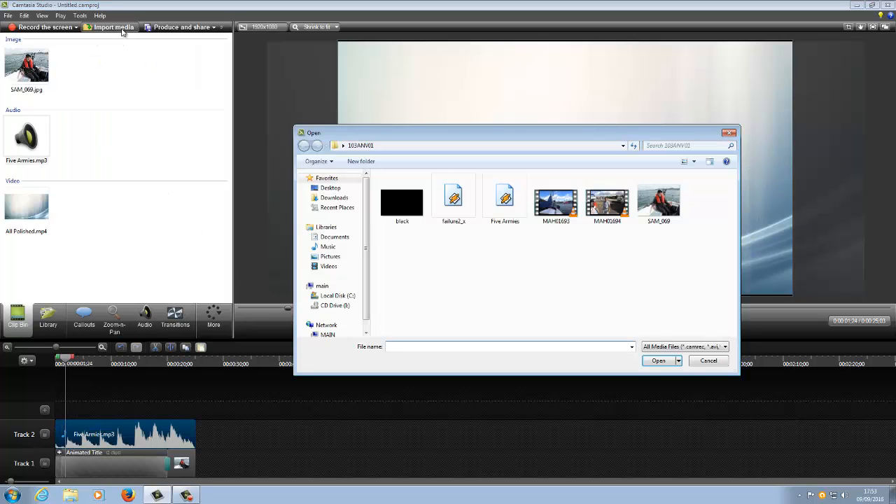
{"action": "double_click", "coordinate": [553, 211]}
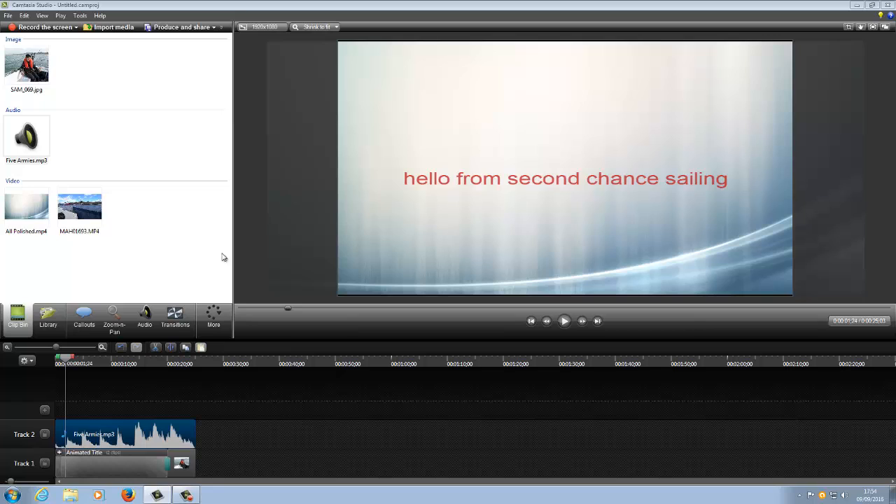
{"action": "left_click", "coordinate": [80, 204]}
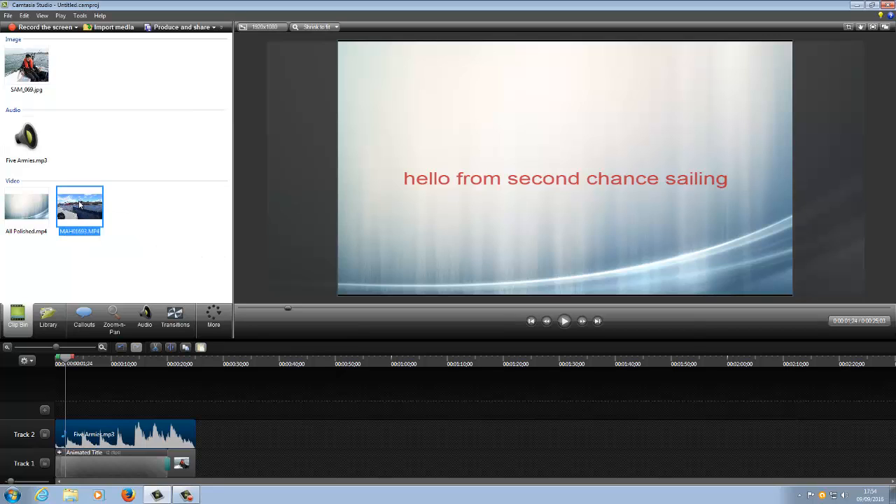
{"action": "left_click_drag", "start_coordinate": [80, 204], "coordinate": [206, 468]}
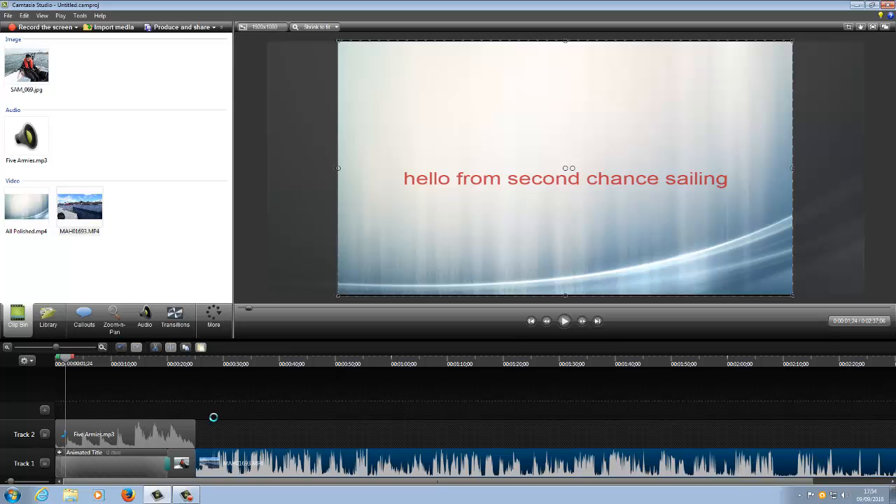
Step: Add a Fade through black transition between the SAM_069 photo and the MAH01693 video
{"action": "left_click", "coordinate": [177, 321]}
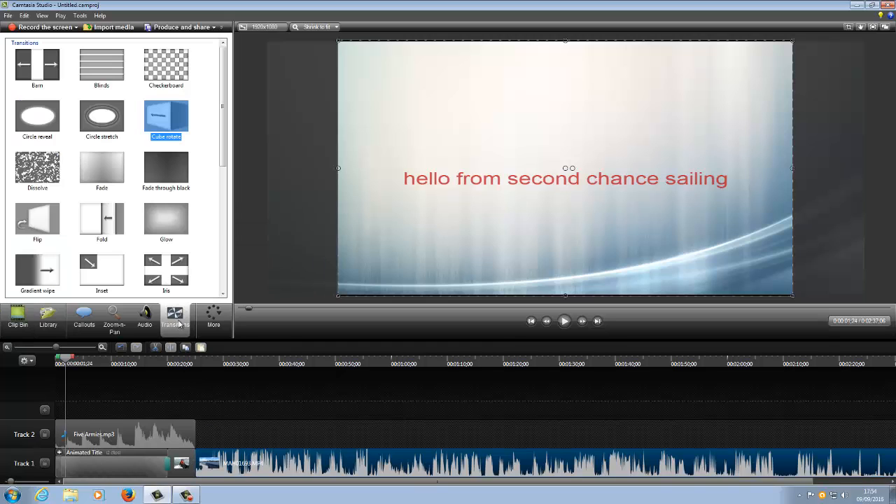
{"action": "left_click", "coordinate": [170, 172]}
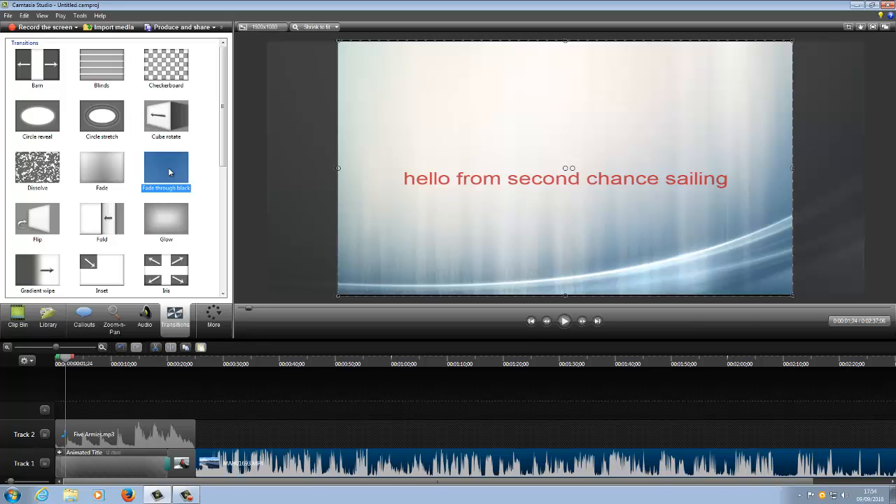
{"action": "left_click_drag", "start_coordinate": [169, 172], "coordinate": [196, 467]}
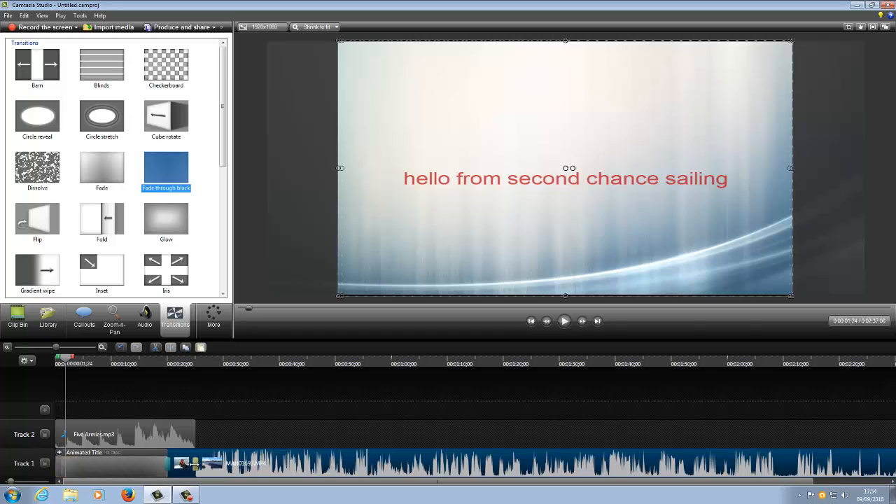
Step: Play the timeline from the SAM_069 photo across the transition into the MAH01693 video, and stop the playback
{"action": "left_click_drag", "start_coordinate": [67, 360], "coordinate": [177, 391]}
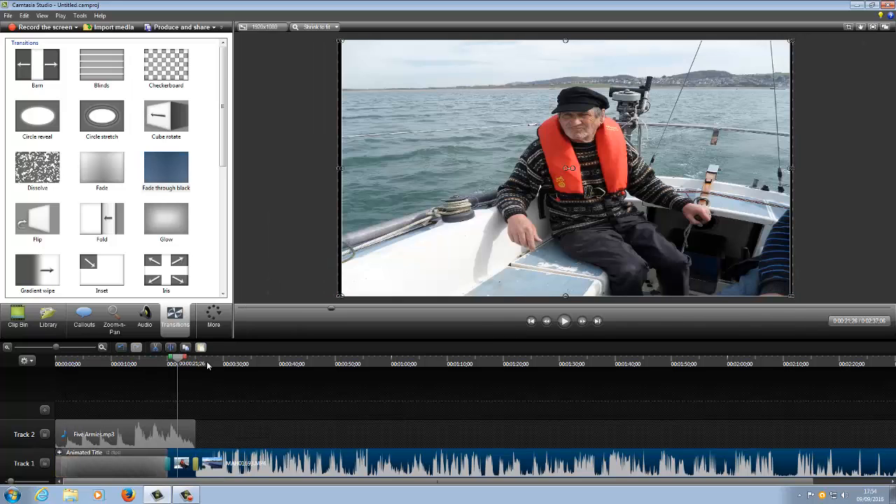
{"action": "left_click", "coordinate": [563, 322]}
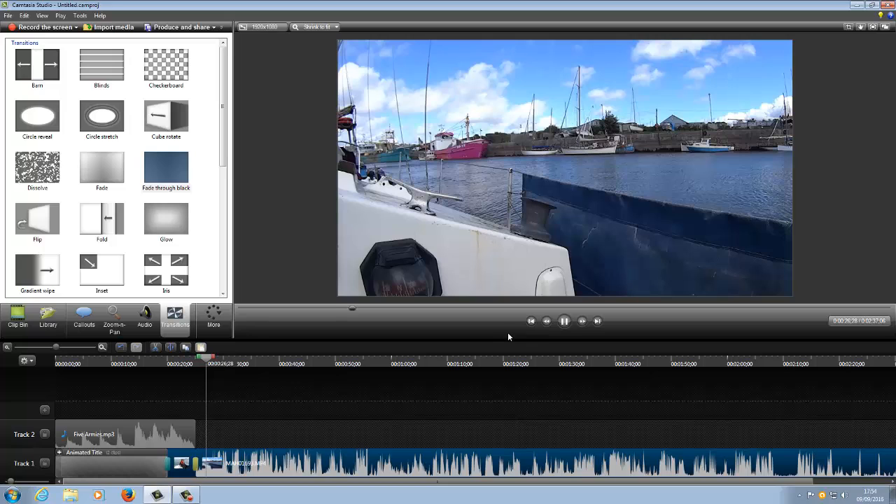
{"action": "left_click", "coordinate": [564, 321]}
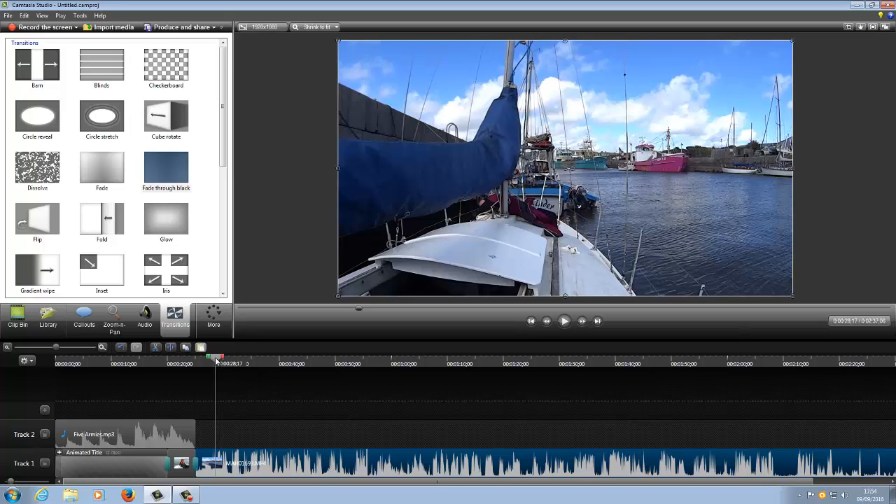
Step: Move the playhead to about 38 seconds and delete the transition between the SAM_069 photo and the MAH01693 video
{"action": "left_click_drag", "start_coordinate": [216, 361], "coordinate": [272, 382]}
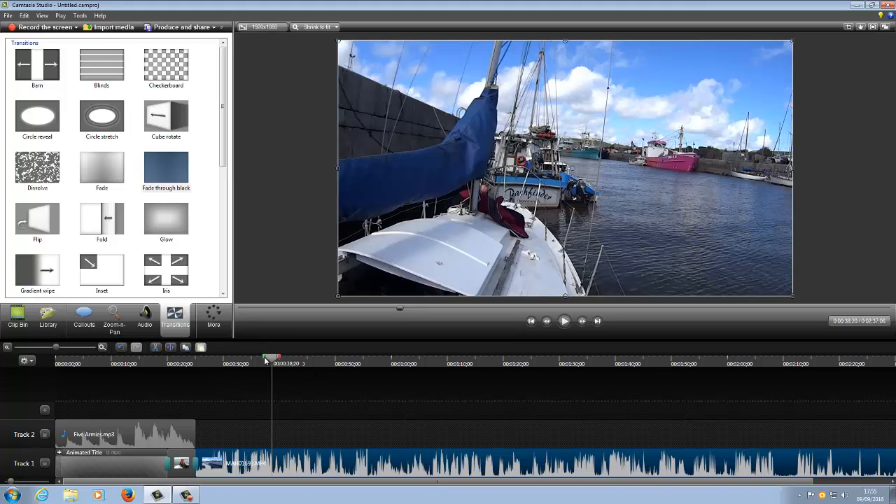
{"action": "mouse_move", "coordinate": [266, 360]}
{"action": "left_mouse_down"}
{"action": "mouse_move", "coordinate": [189, 384]}
{"action": "mouse_move", "coordinate": [195, 361]}
{"action": "mouse_move", "coordinate": [272, 366]}
{"action": "left_mouse_up"}
{"action": "right_click", "coordinate": [198, 466]}
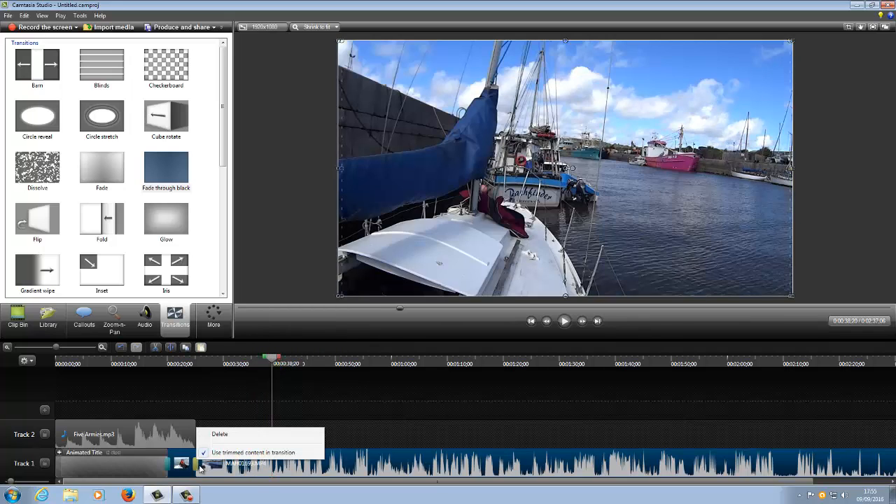
{"action": "left_click", "coordinate": [220, 435]}
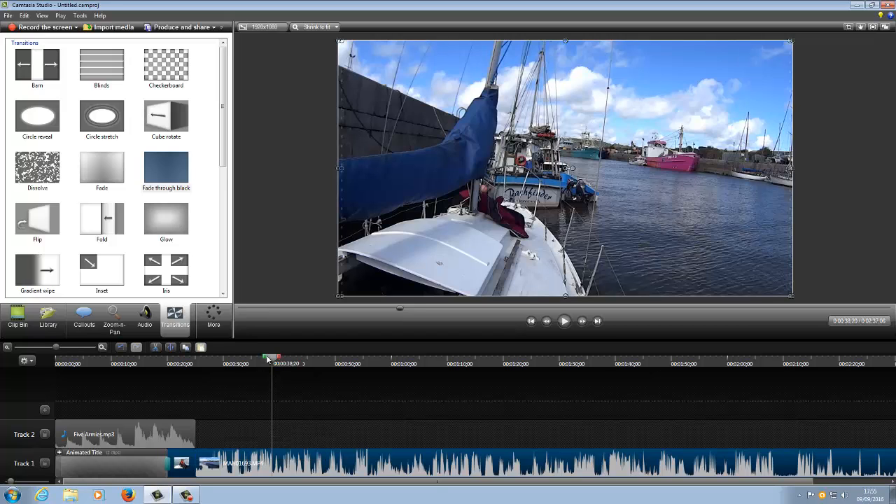
Step: Copy the first 12;24 of the MAH01693 clip, starting at 00:00:25;03, and paste the copied section onto Track 2
{"action": "left_click_drag", "start_coordinate": [268, 359], "coordinate": [196, 374]}
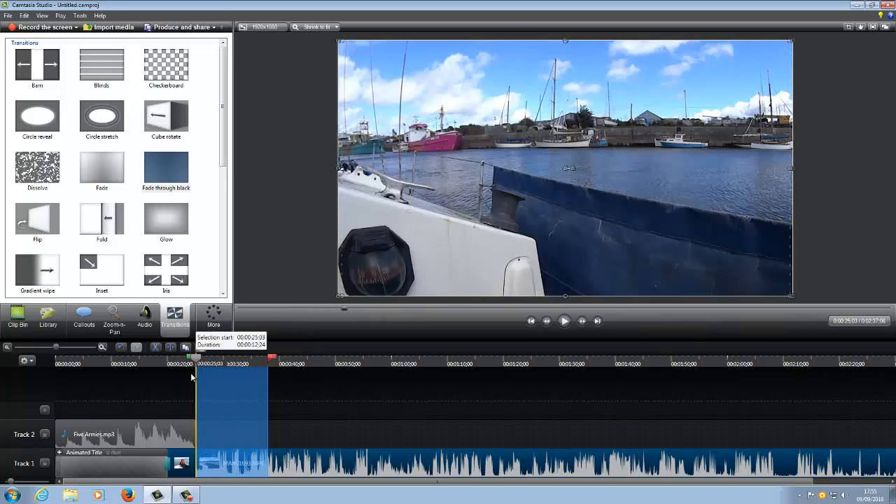
{"action": "right_click", "coordinate": [223, 382]}
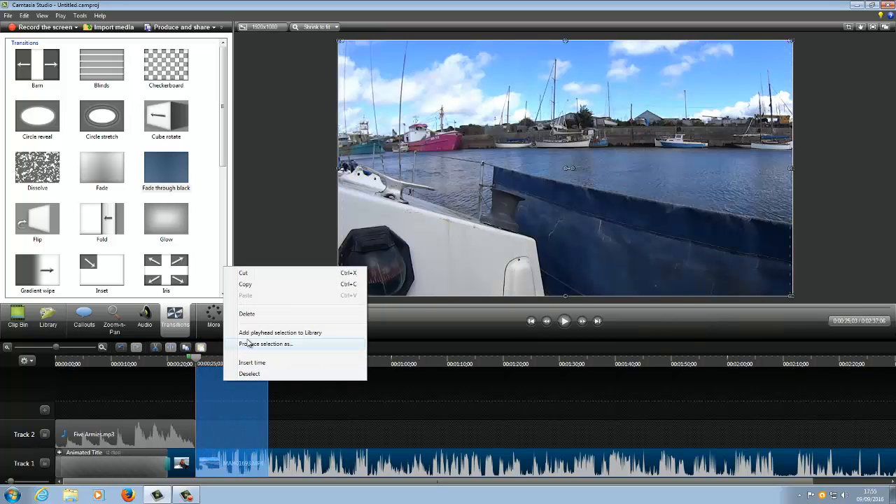
{"action": "left_click", "coordinate": [251, 285]}
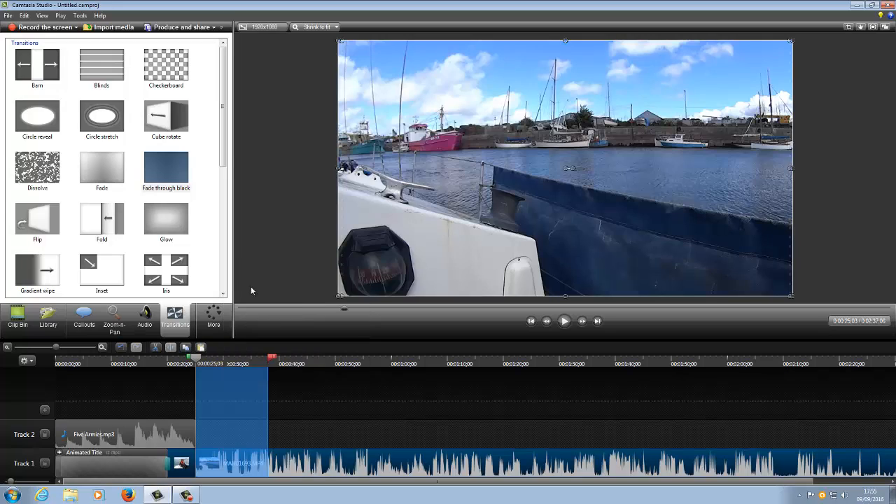
{"action": "left_click", "coordinate": [315, 436]}
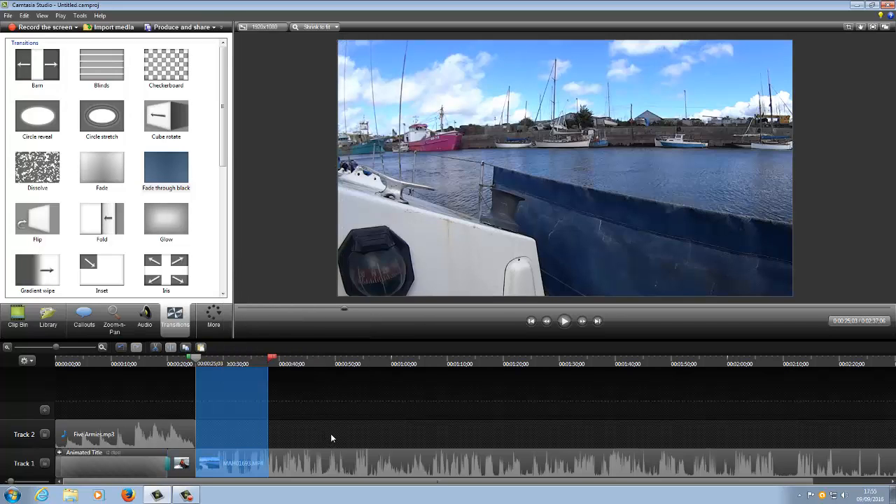
{"action": "right_click", "coordinate": [327, 432]}
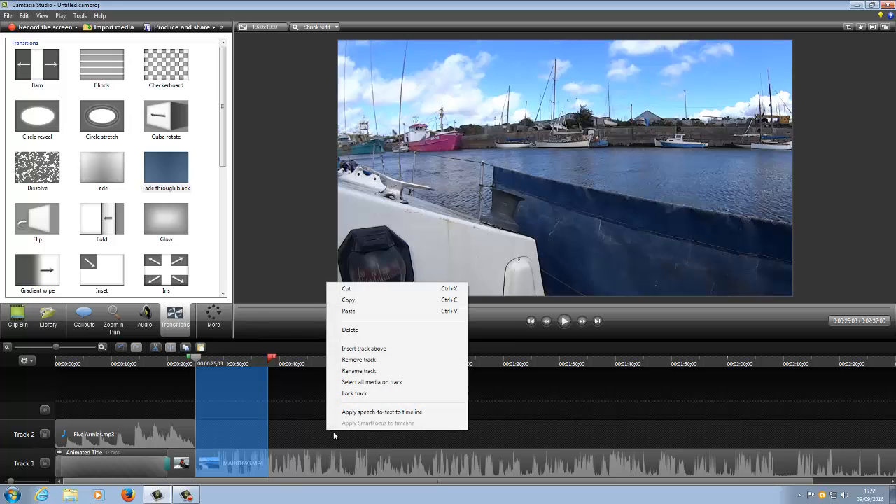
{"action": "left_click", "coordinate": [348, 312]}
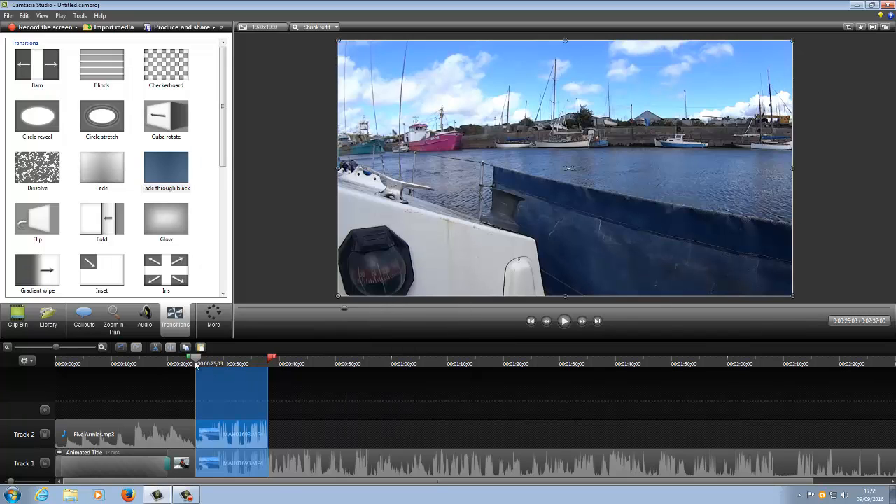
Step: Cut the full-length MAH01693 clip from Track 1 and move its short copy from Track 2 into its place after the photo
{"action": "left_click_drag", "start_coordinate": [187, 359], "coordinate": [261, 365]}
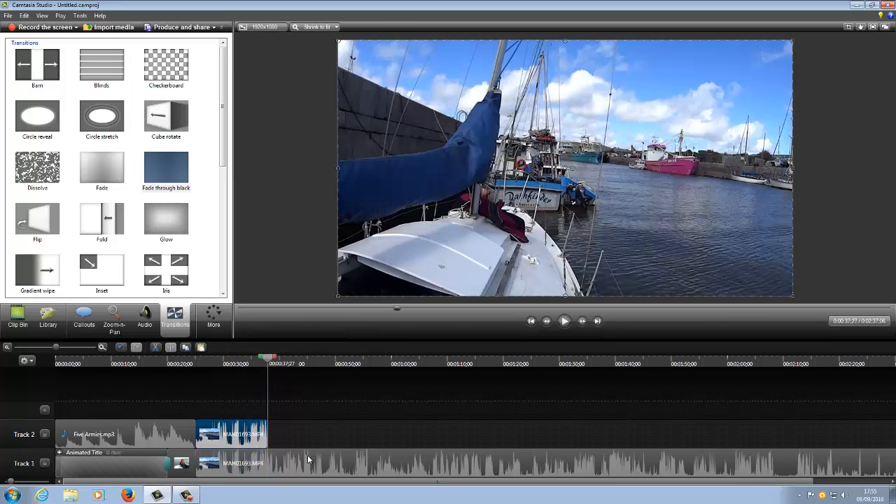
{"action": "left_click", "coordinate": [285, 464]}
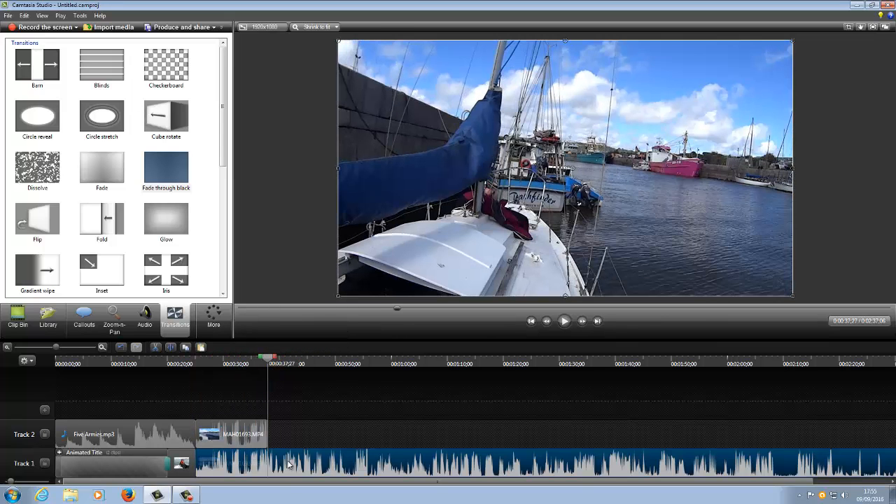
{"action": "right_click", "coordinate": [286, 468]}
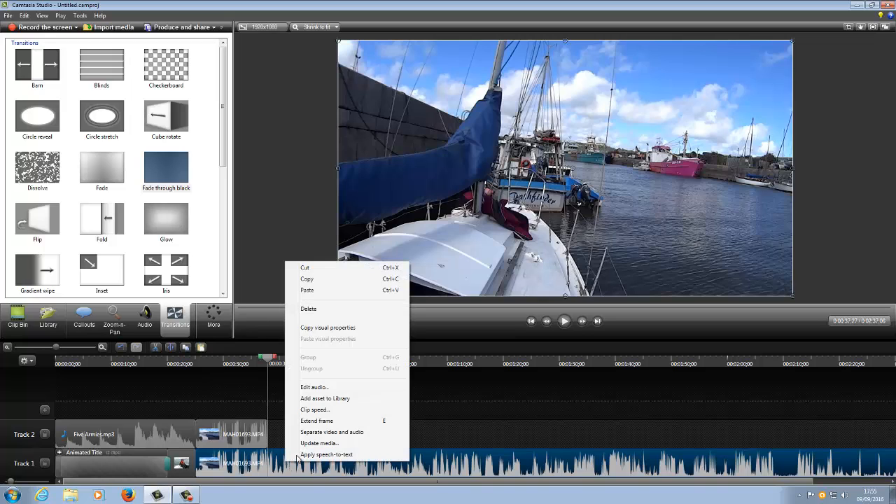
{"action": "left_click", "coordinate": [310, 268]}
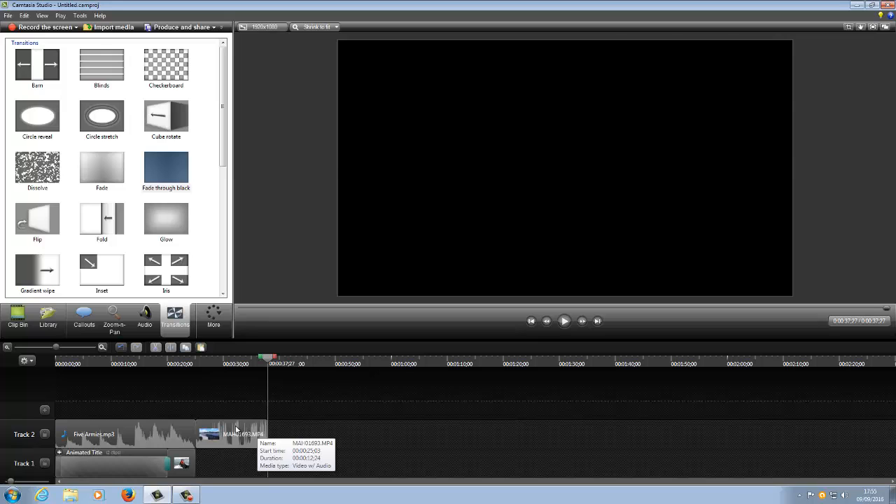
{"action": "key", "text": "ctrl+z"}
{"action": "left_click_drag", "start_coordinate": [265, 394], "coordinate": [231, 385]}
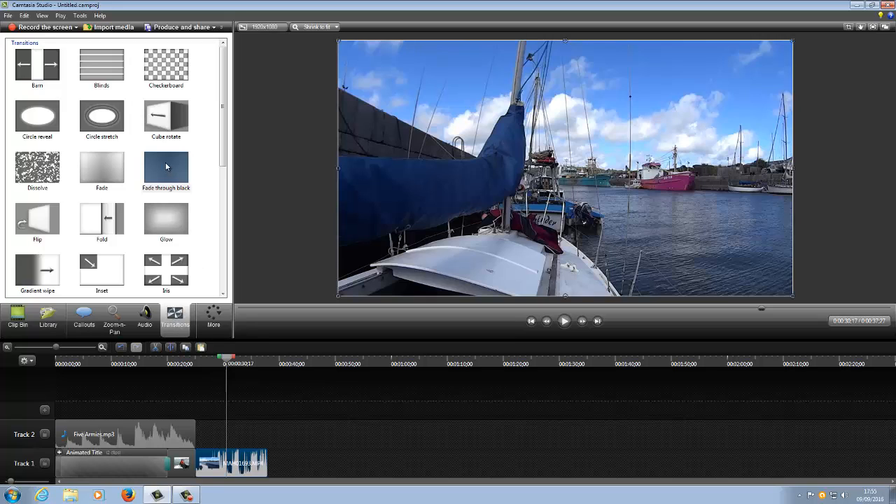
Step: Add a Fade through black transition between the SAM_069 photo and the shortened MAH01693 clip, and play it back
{"action": "left_click_drag", "start_coordinate": [168, 168], "coordinate": [199, 465]}
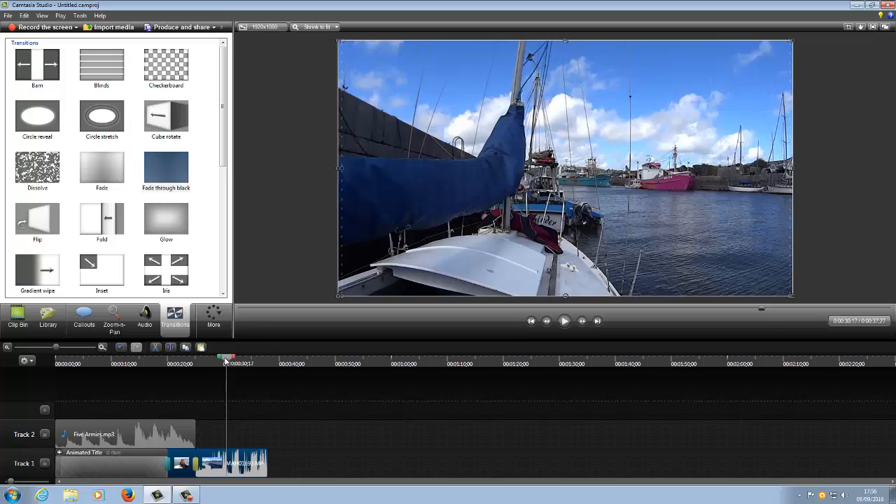
{"action": "left_click_drag", "start_coordinate": [226, 361], "coordinate": [180, 361]}
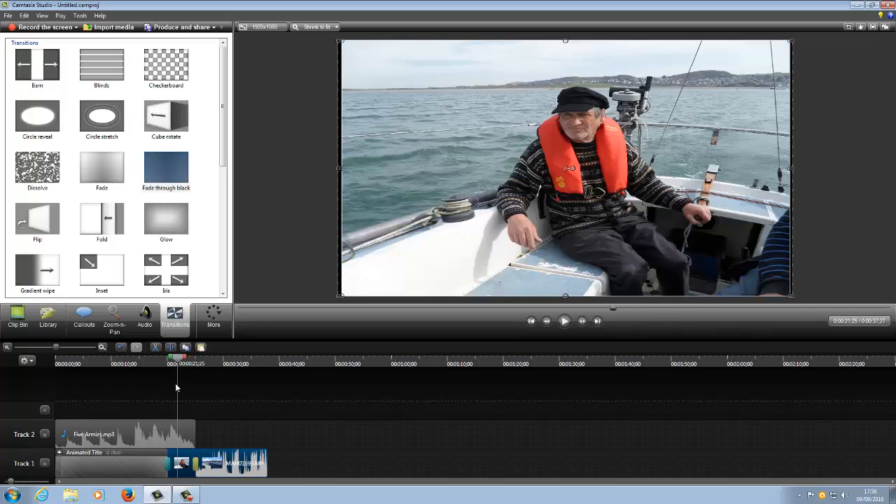
{"action": "left_click", "coordinate": [564, 322]}
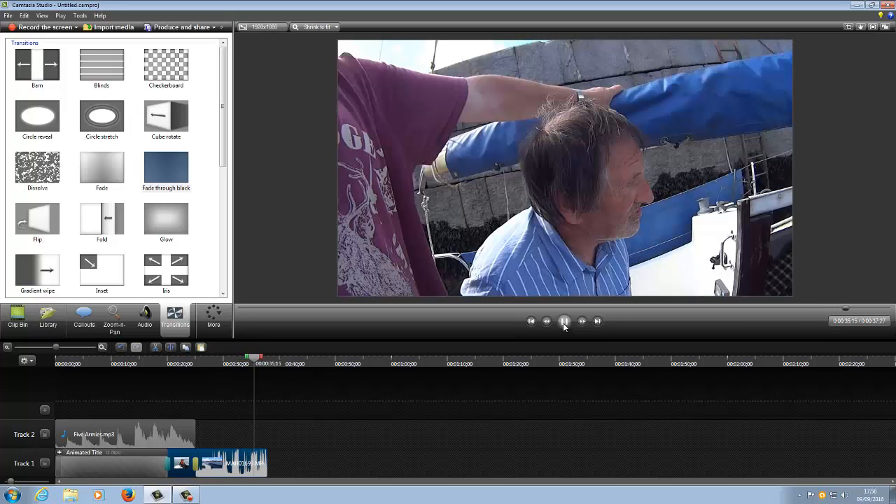
{"action": "left_click", "coordinate": [564, 321]}
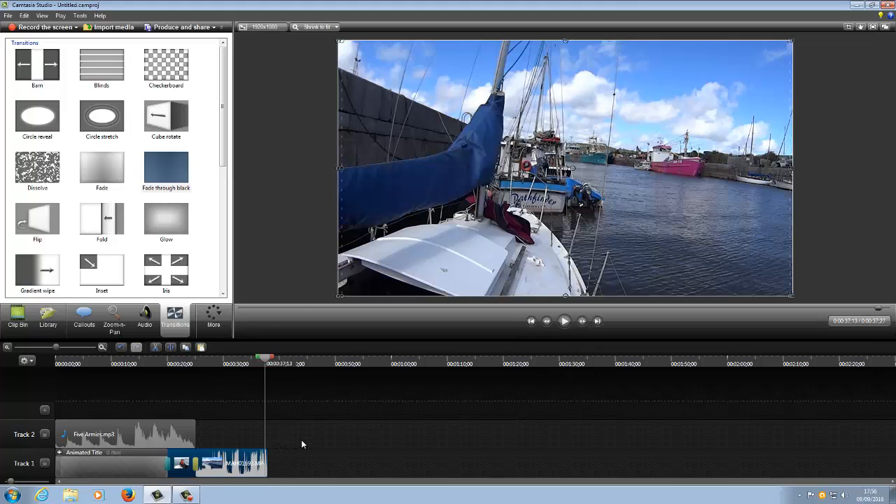
Step: Start producing the video with the MP4 only (up to 720p) preset and proceed to the file name and folder settings
{"action": "left_click", "coordinate": [181, 28]}
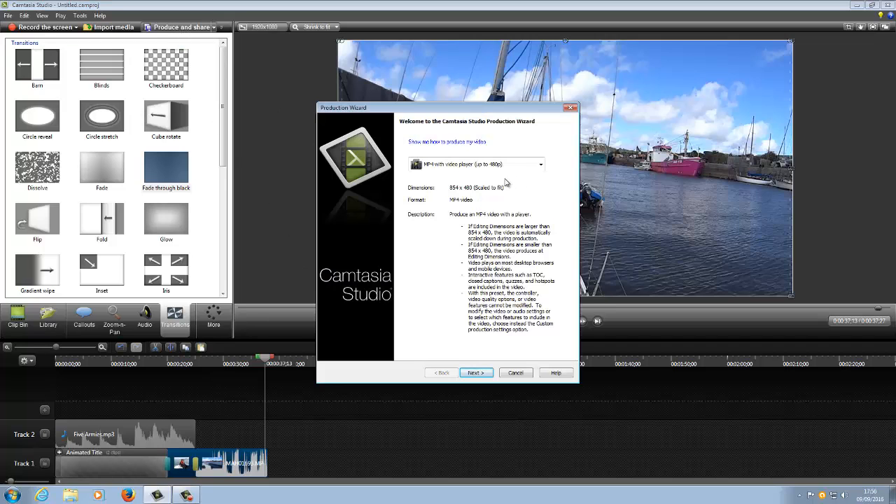
{"action": "left_click", "coordinate": [542, 166]}
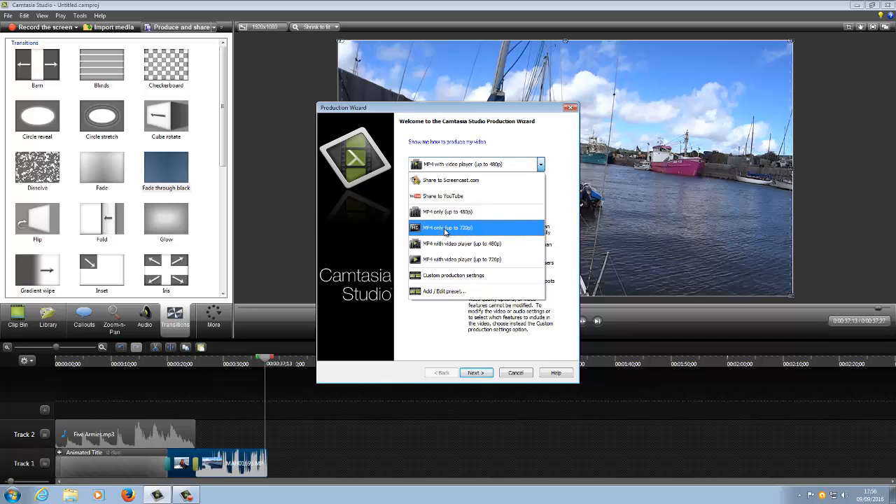
{"action": "left_click", "coordinate": [446, 229]}
{"action": "left_click", "coordinate": [475, 374]}
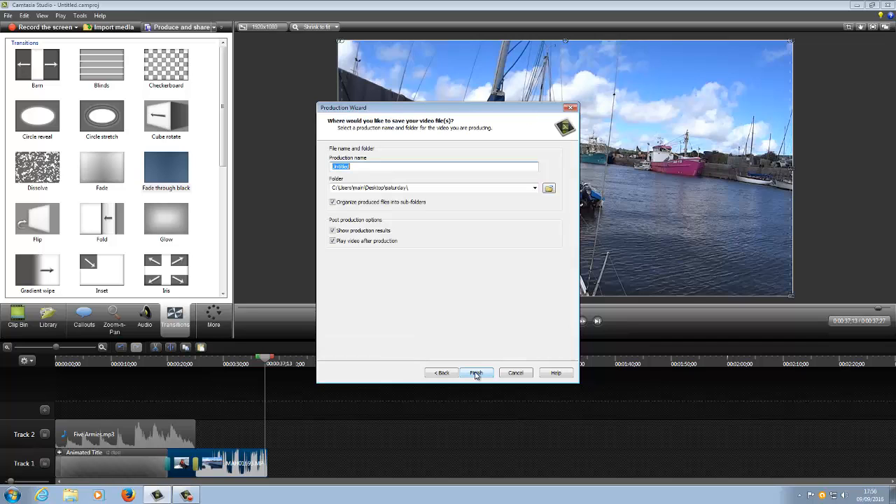
Step: Set the production folder to the Desktop and the production name to test, and cancel the production
{"action": "left_click", "coordinate": [548, 189]}
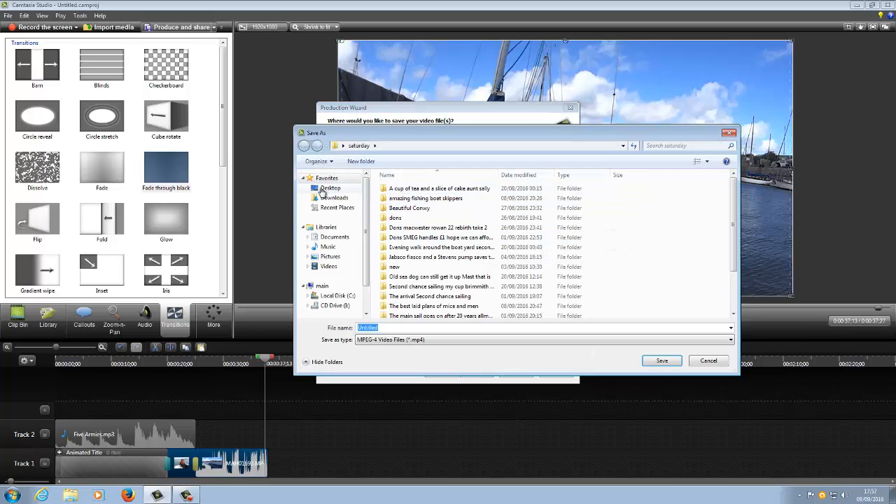
{"action": "left_click", "coordinate": [326, 189]}
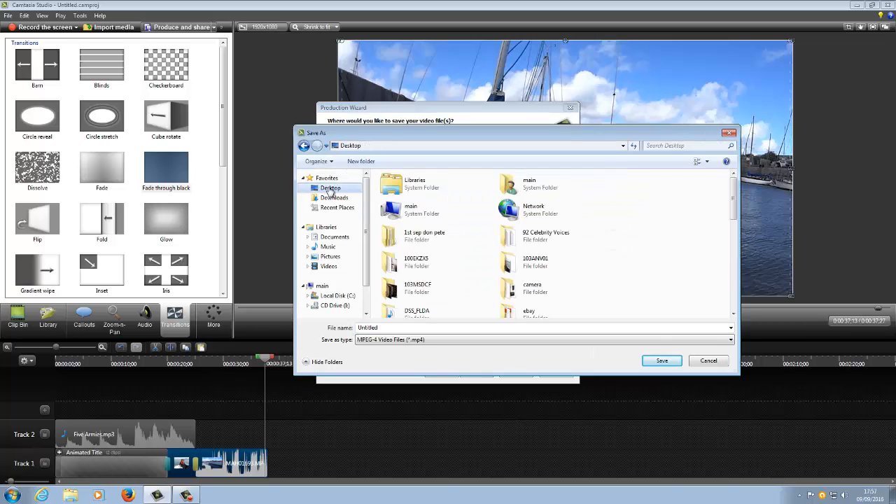
{"action": "left_click", "coordinate": [662, 361]}
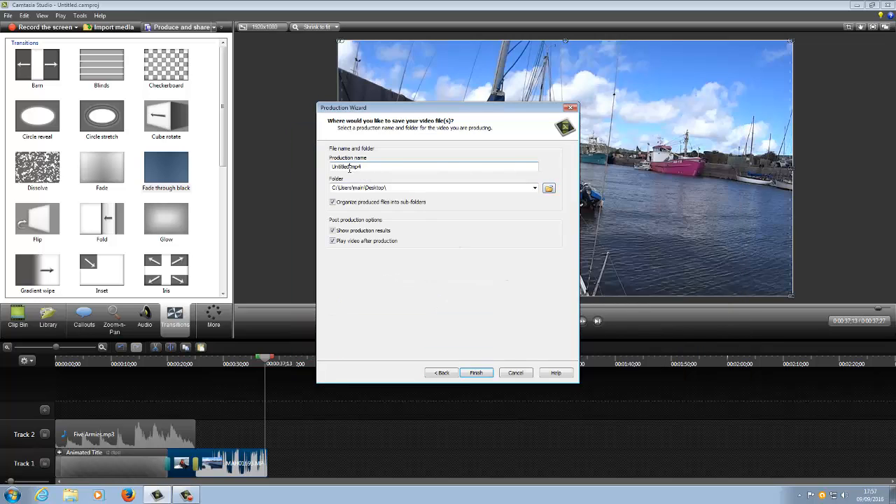
{"action": "left_click_drag", "start_coordinate": [348, 167], "coordinate": [331, 170]}
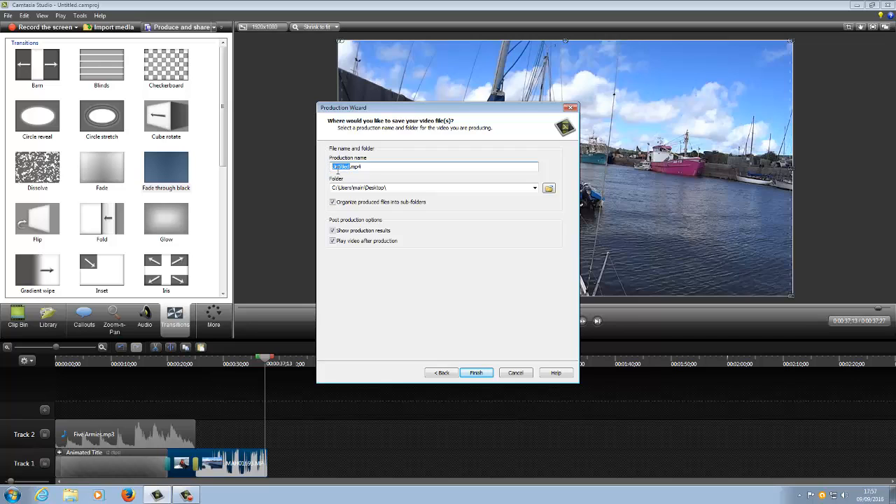
{"action": "type", "text": "test"}
{"action": "left_click", "coordinate": [521, 377]}
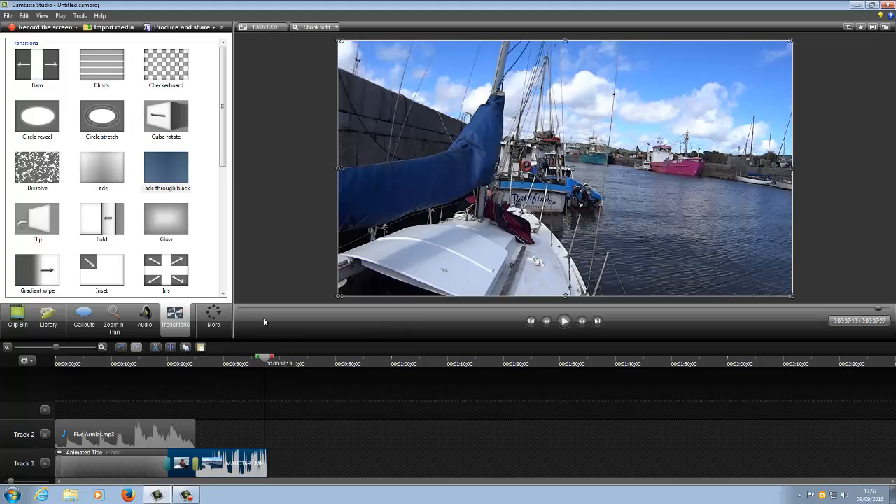
Step: Show the list of additional editing features, and switch to the screen recorder's controls
{"action": "left_click", "coordinate": [214, 321]}
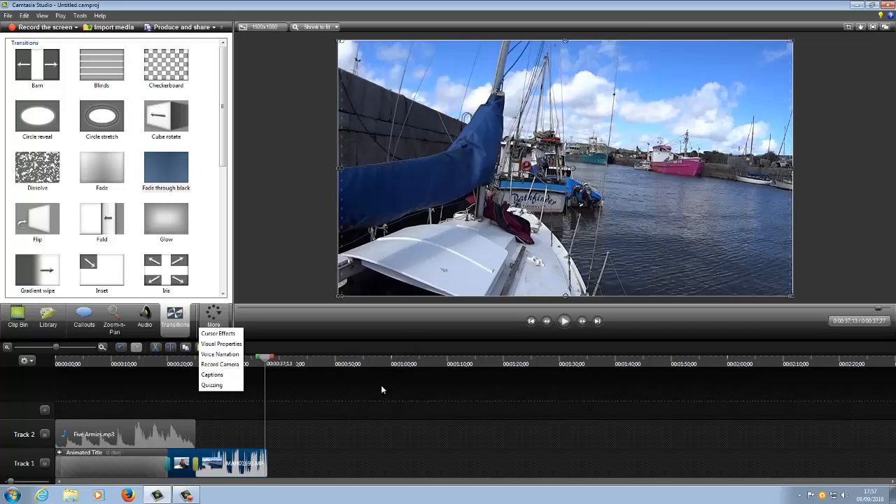
{"action": "left_click", "coordinate": [186, 495]}
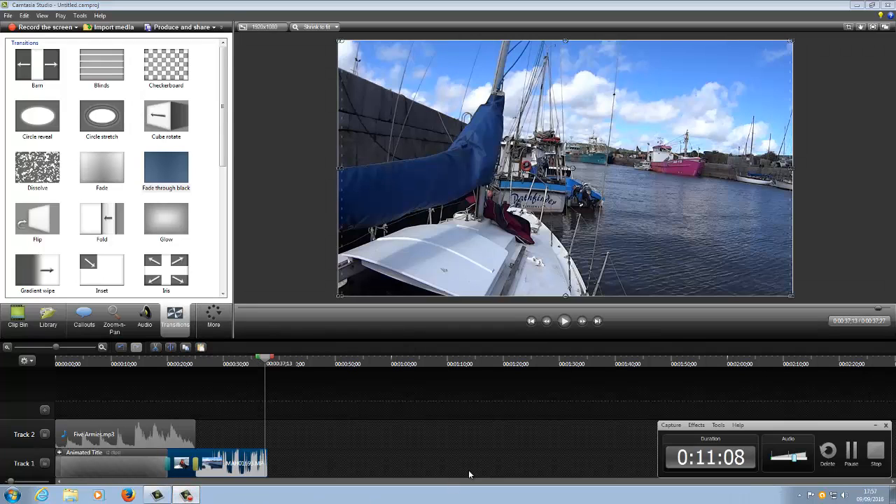